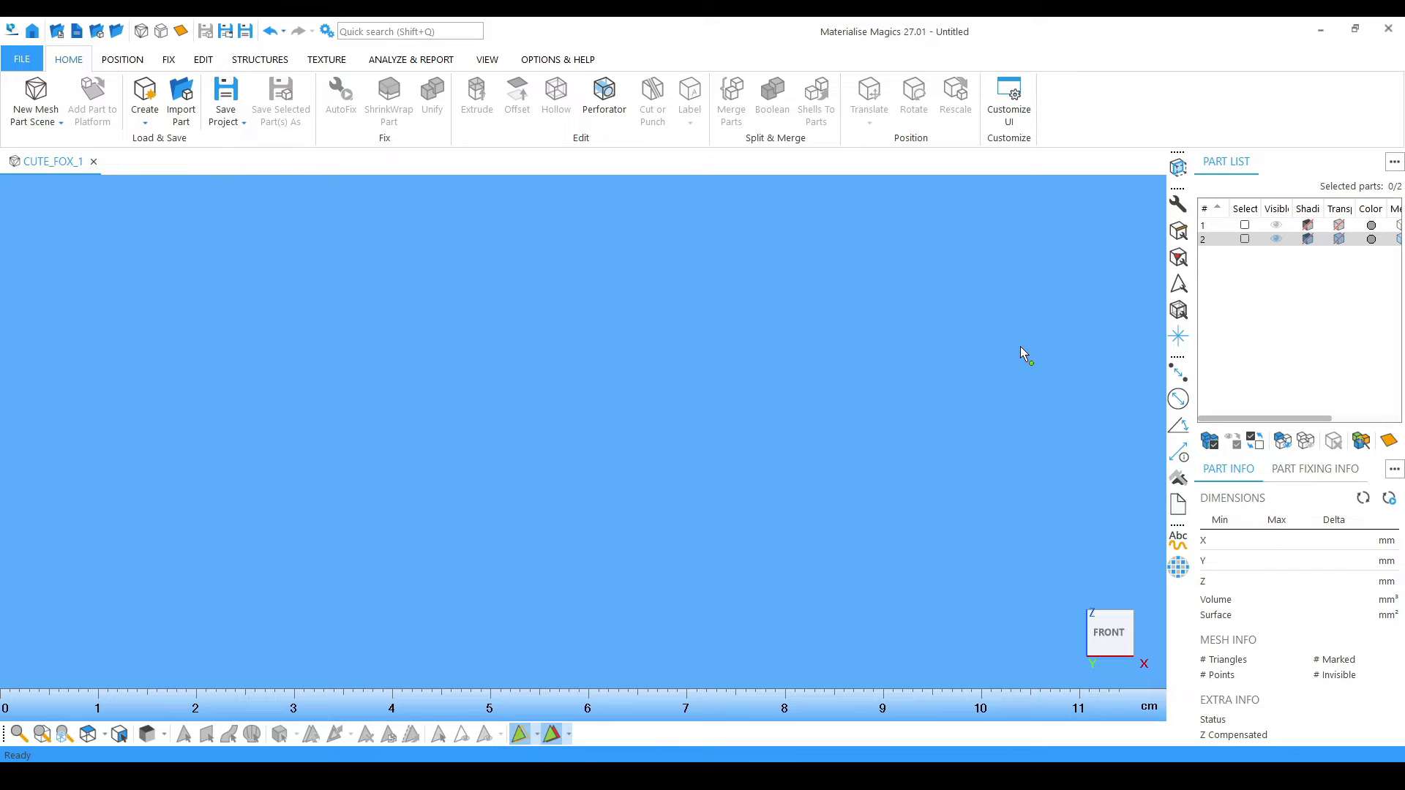
- Make fox parts 1 and 2 visible, then zoom and orbit to see their sides and tails
click(1277, 225)
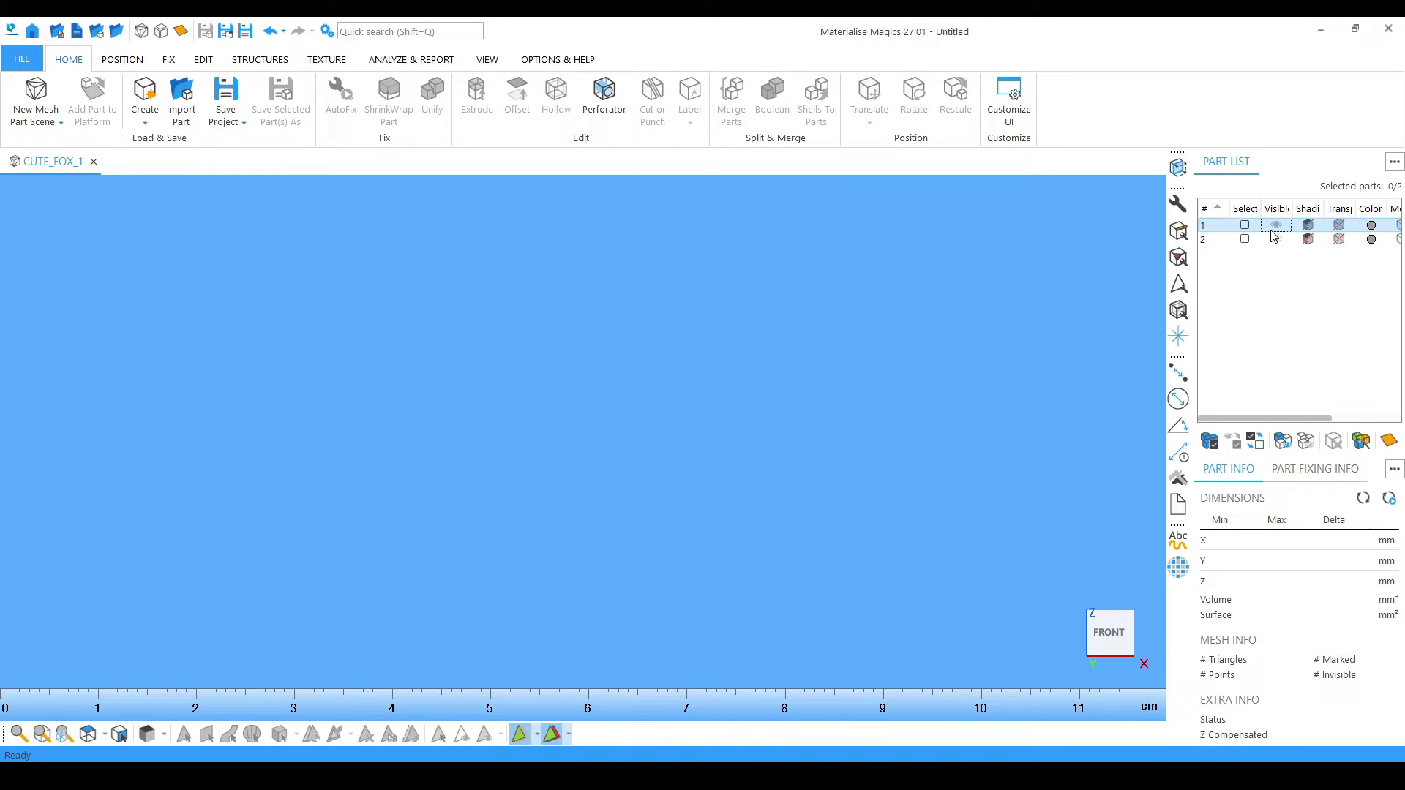
click(1277, 240)
scroll(485, 447, down, 5)
scroll(461, 417, up, 5)
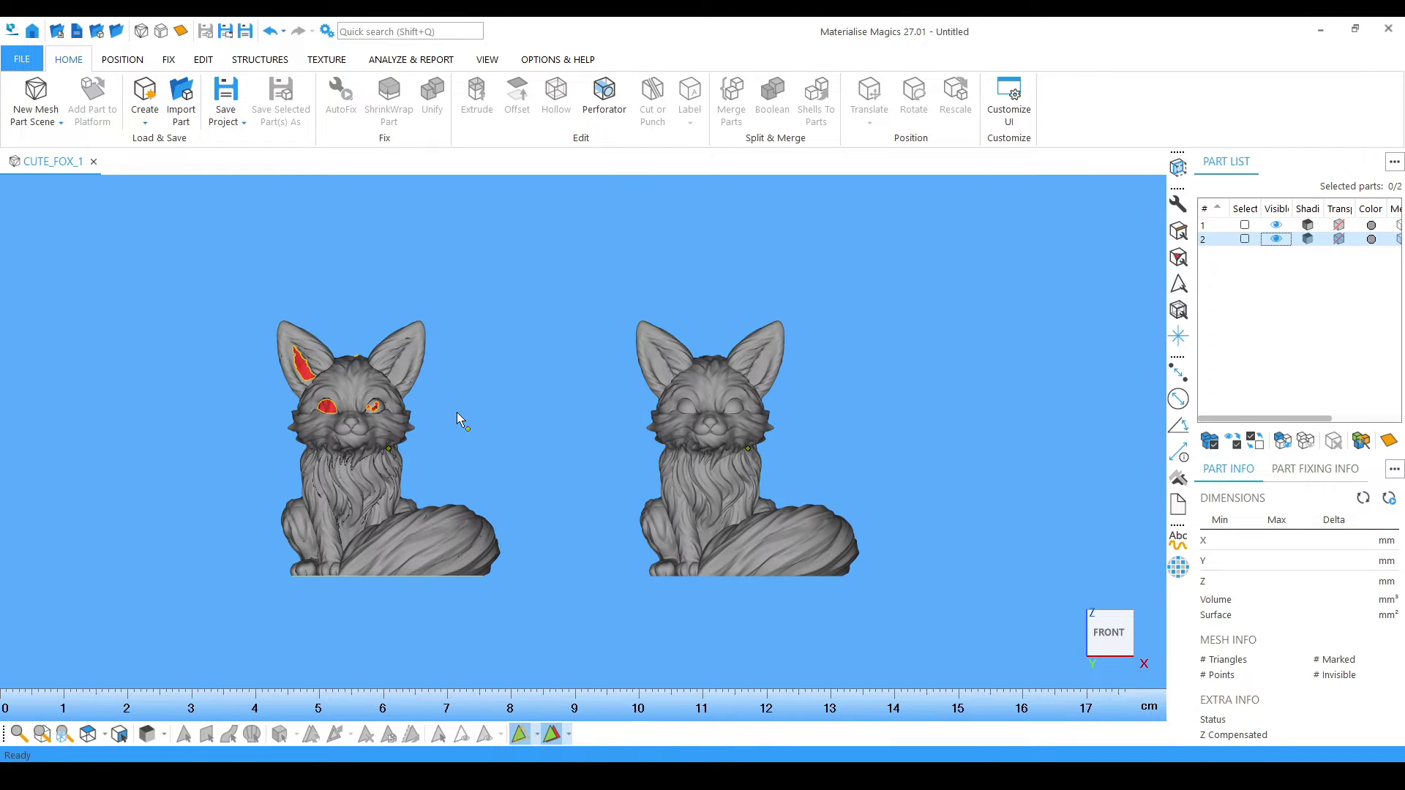
scroll(573, 414, down, 2)
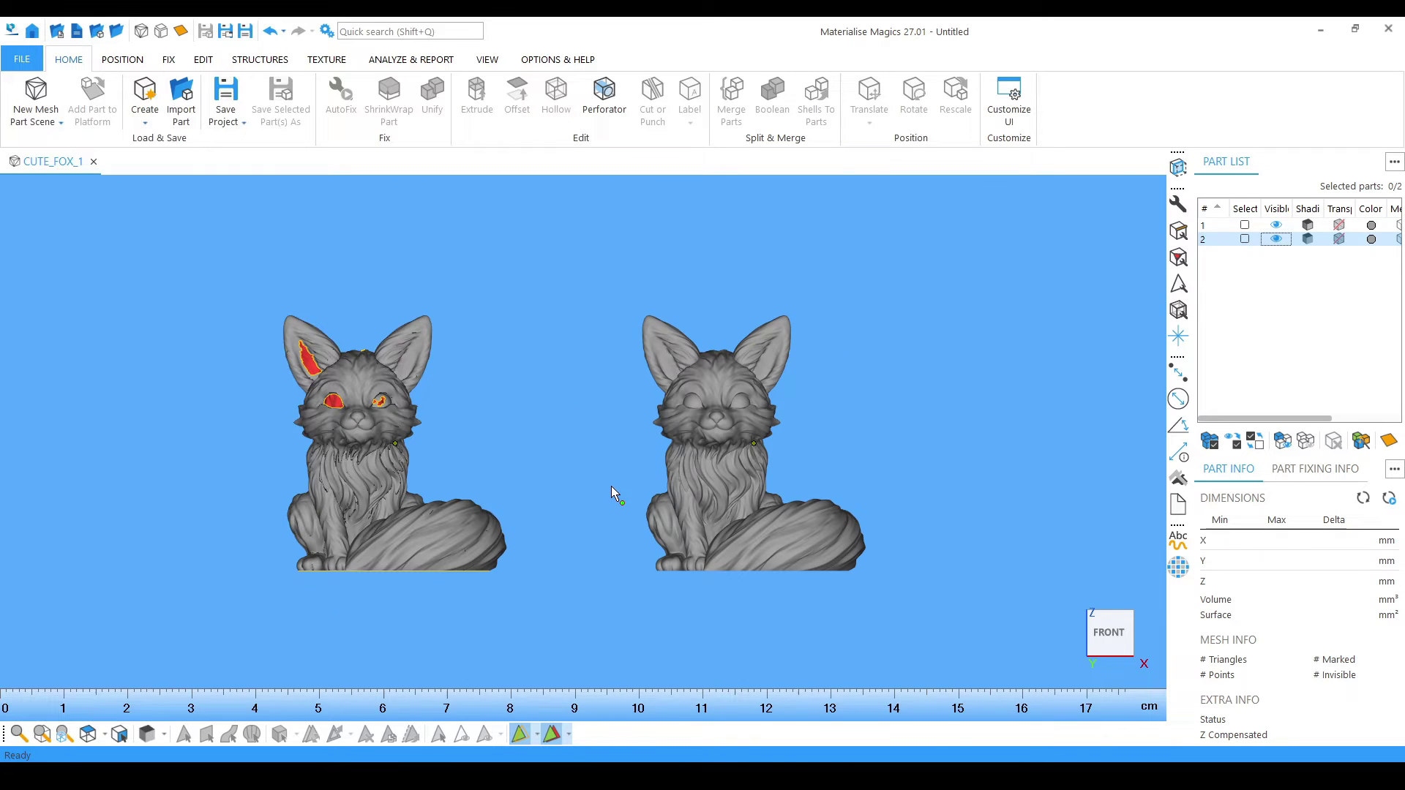
scroll(612, 486, up, 2)
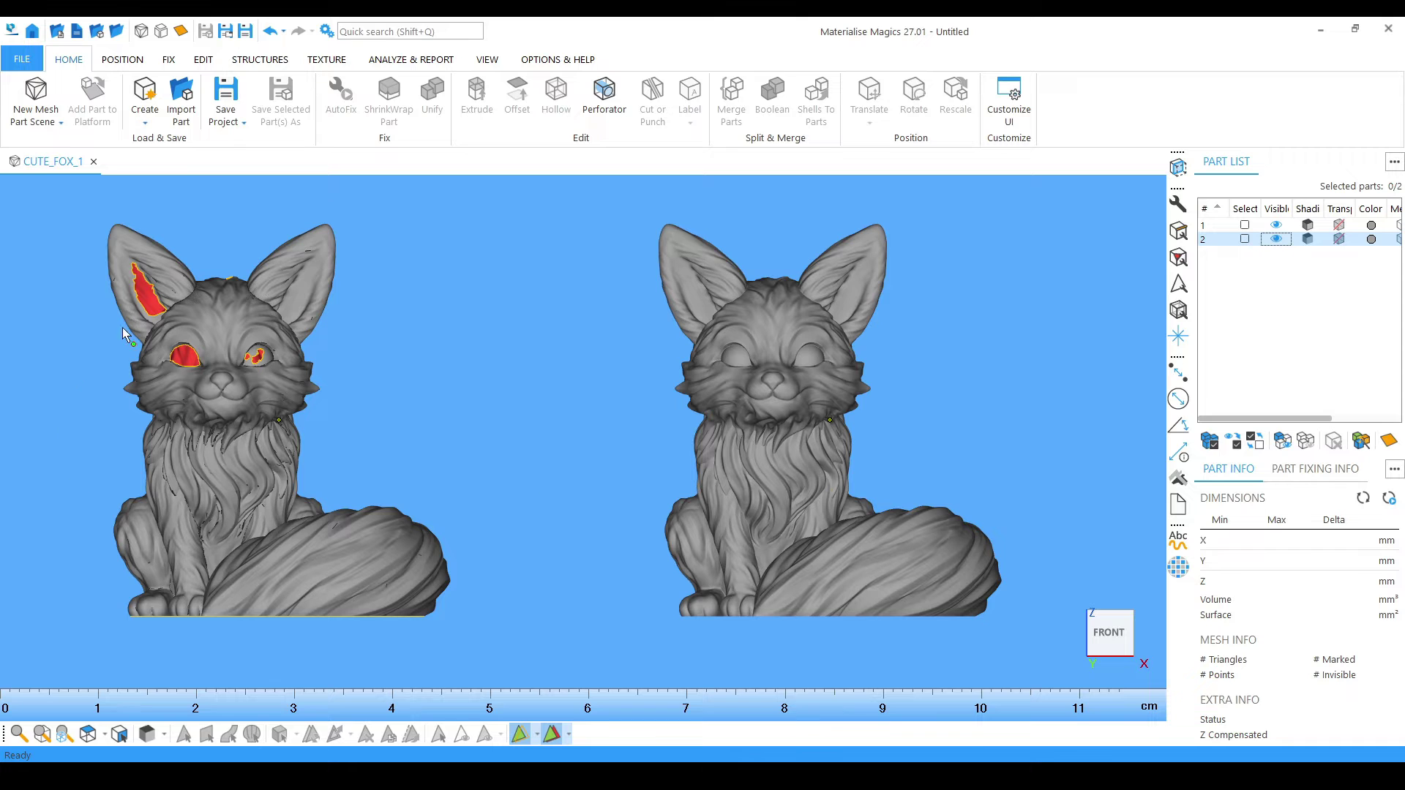
mouse_move(410, 439)
right_down()
mouse_move(480, 424)
mouse_move(543, 370)
mouse_move(562, 398)
mouse_move(630, 428)
mouse_move(569, 375)
mouse_move(568, 314)
mouse_move(514, 292)
mouse_move(637, 524)
mouse_move(429, 328)
mouse_move(486, 428)
mouse_move(476, 380)
mouse_move(428, 460)
right_up()
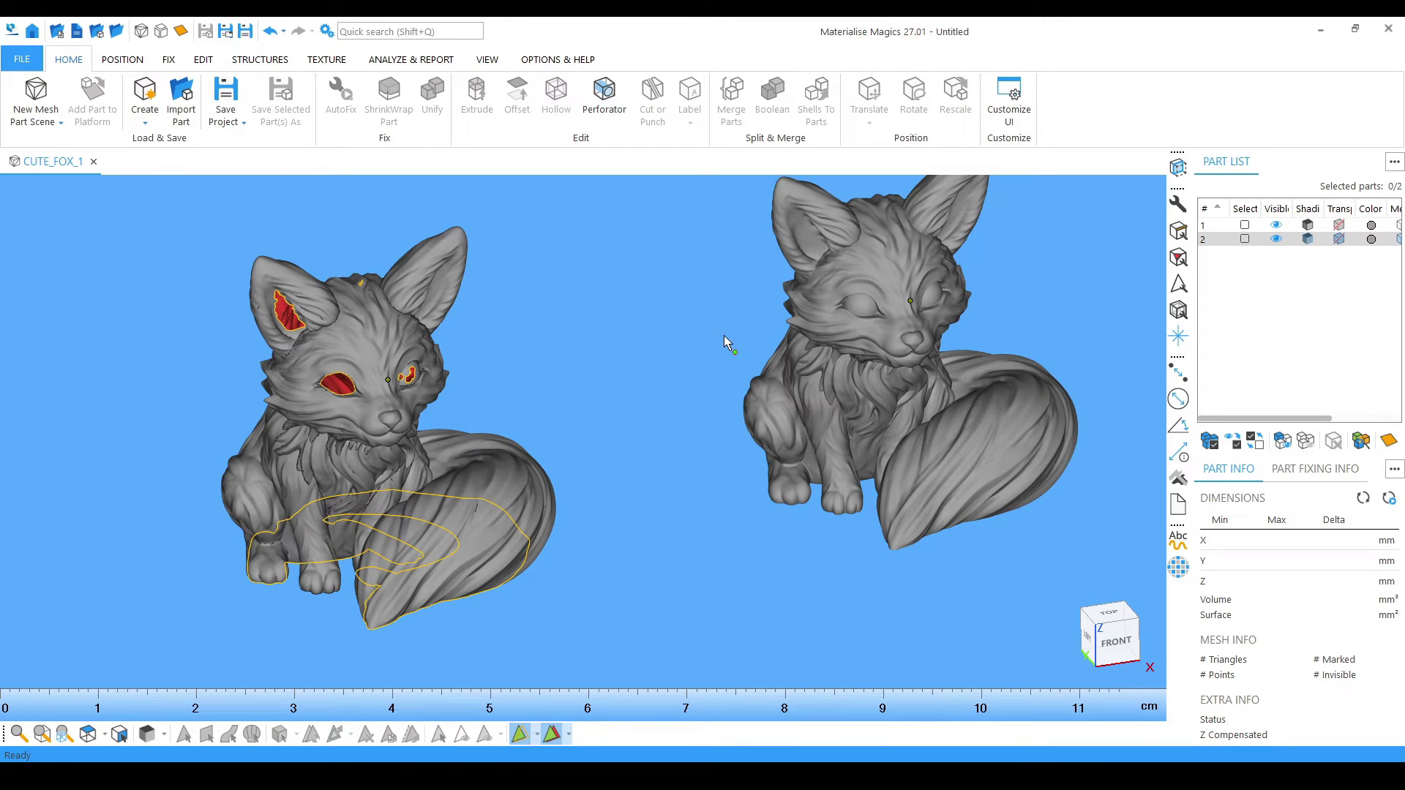
scroll(725, 333, down, 5)
scroll(746, 300, up, 3)
scroll(815, 281, up, 2)
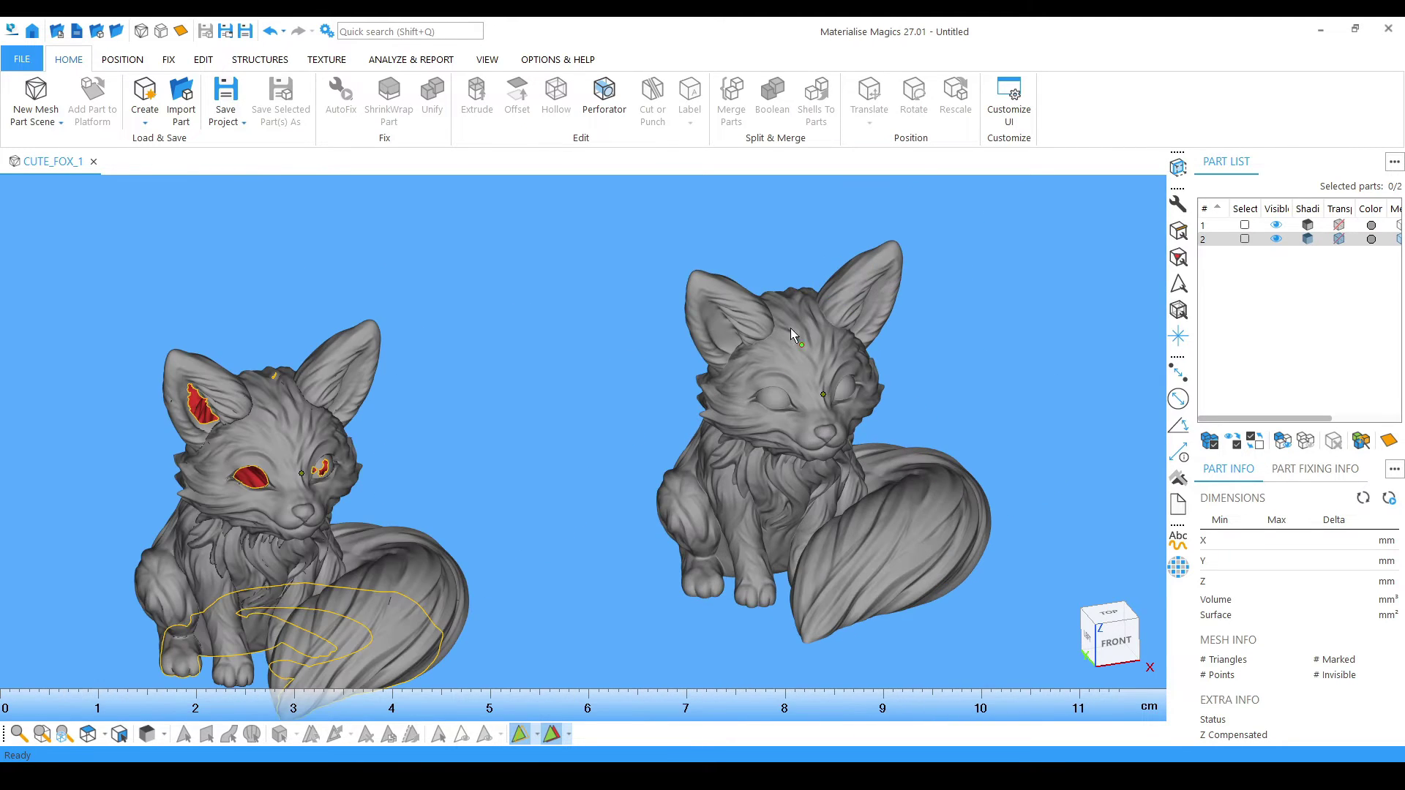
scroll(626, 371, down, 2)
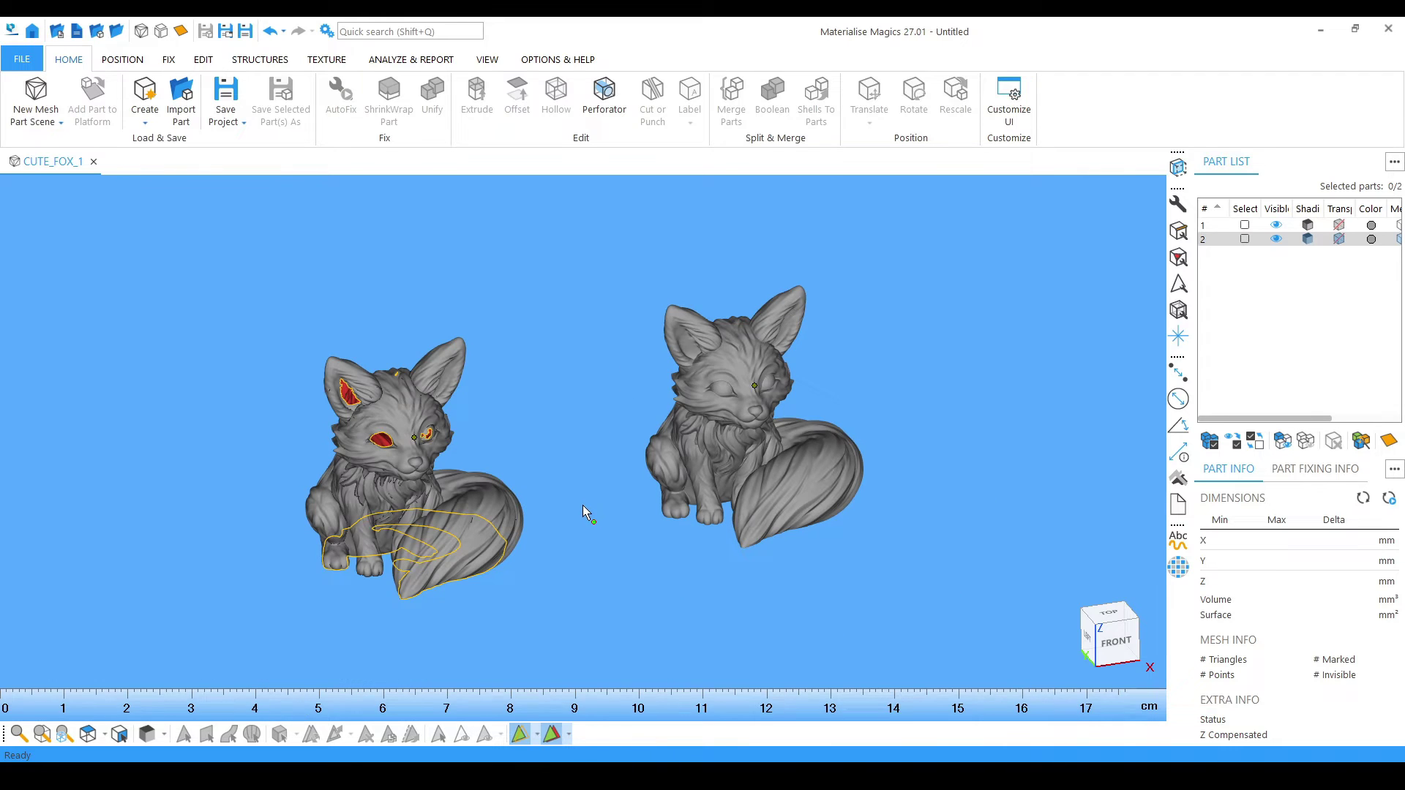
scroll(583, 511, up, 2)
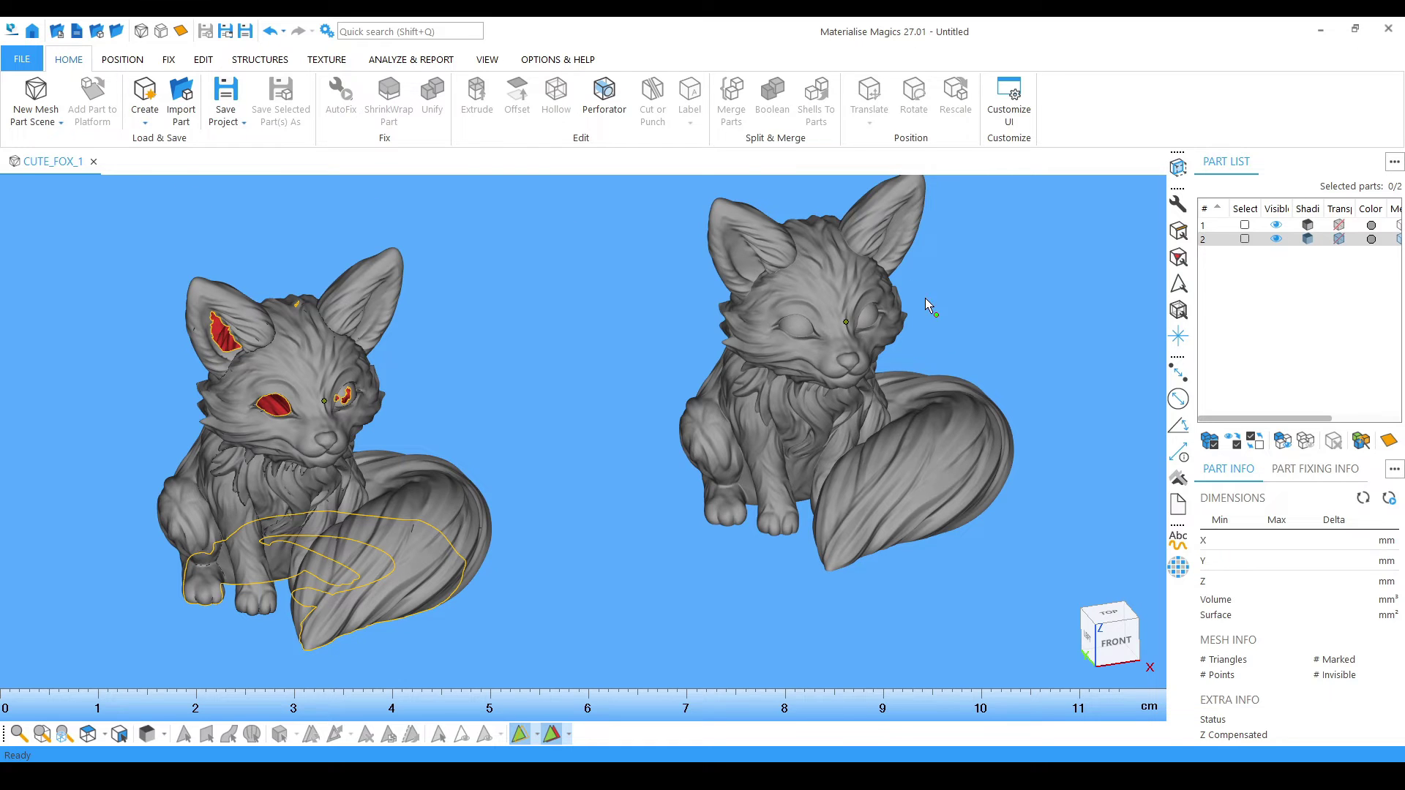
scroll(533, 371, down, 5)
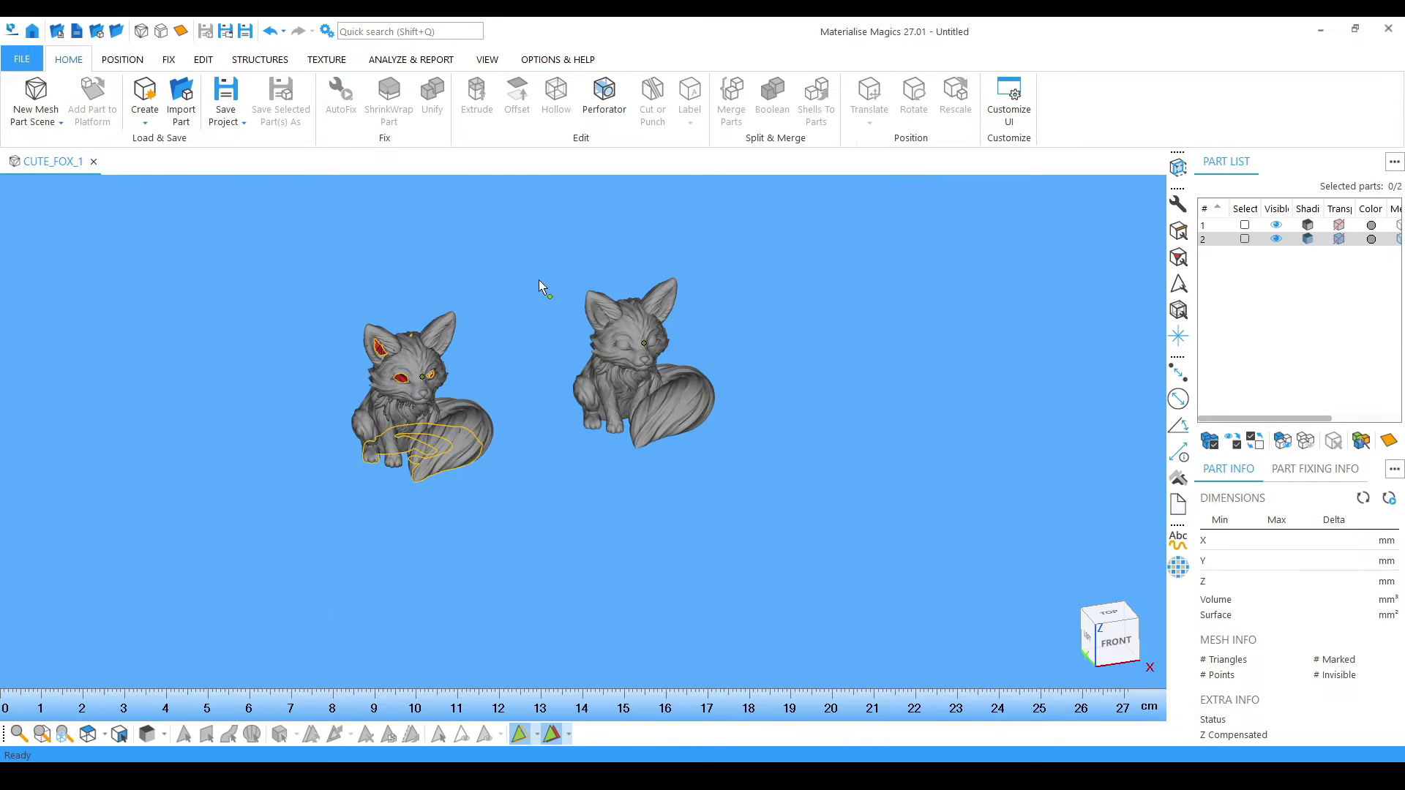
scroll(542, 275, up, 3)
scroll(529, 441, up, 3)
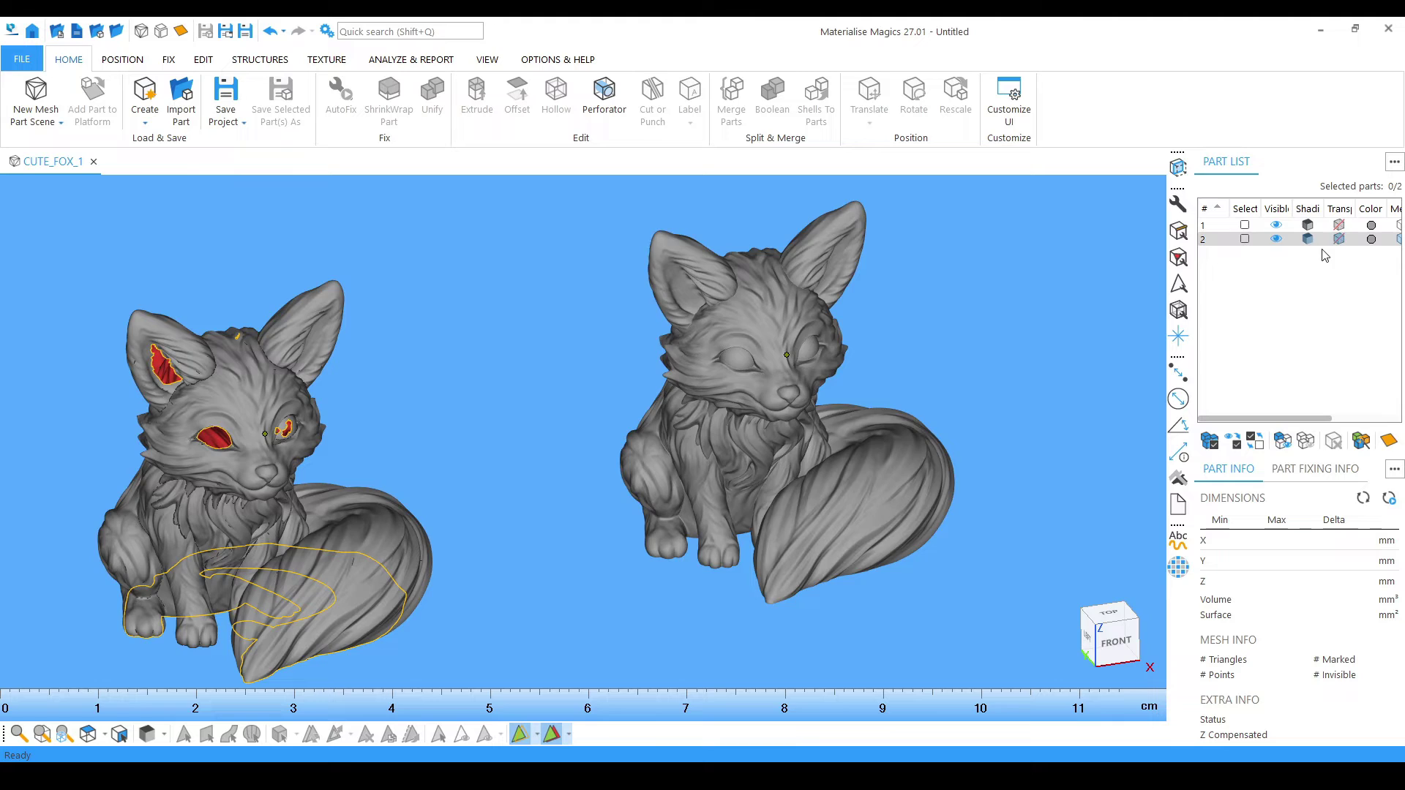
- Turn off the Visible eyes of fox parts 1 and 2 in the Part List
click(1276, 239)
click(1275, 226)
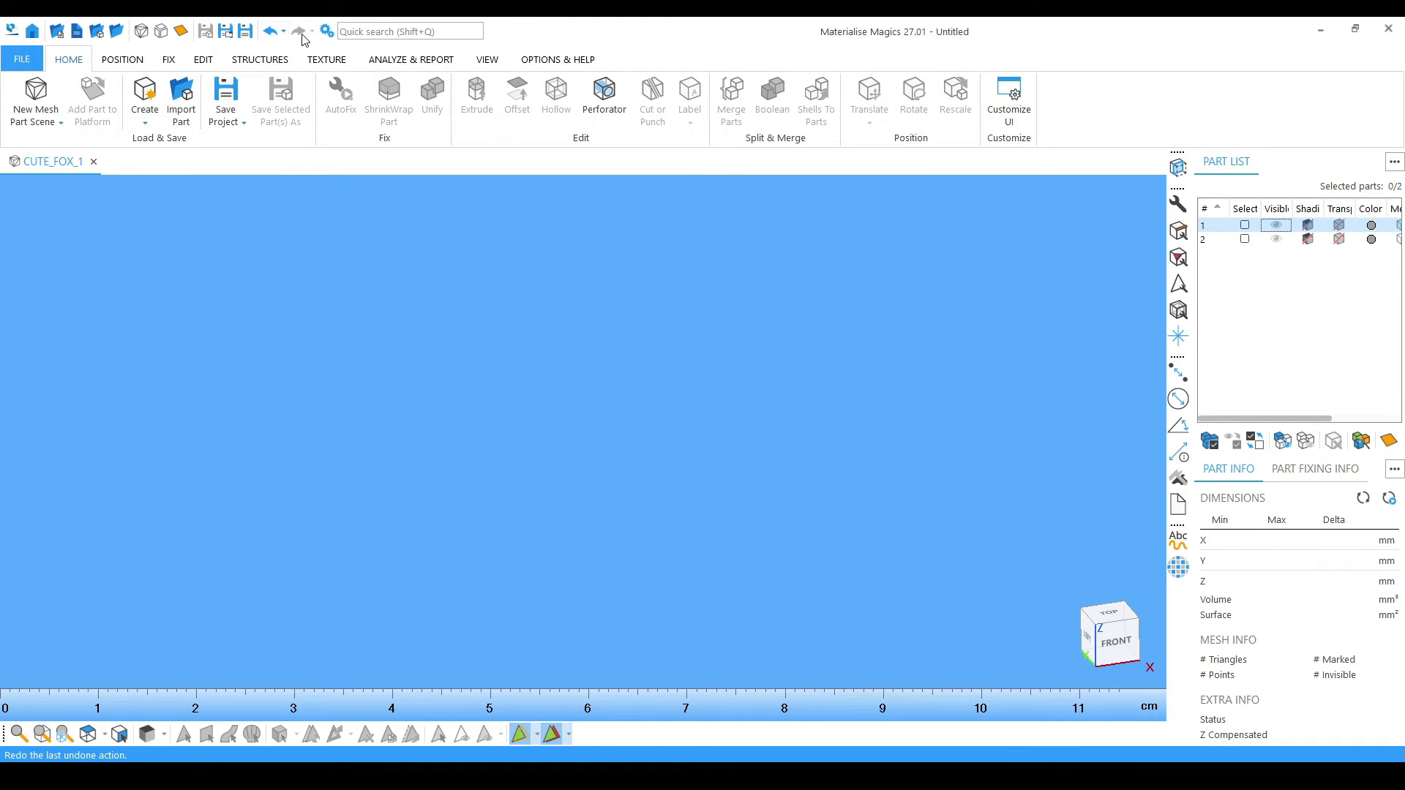
- Place the cursor in the Quick search box to search for a command
click(351, 34)
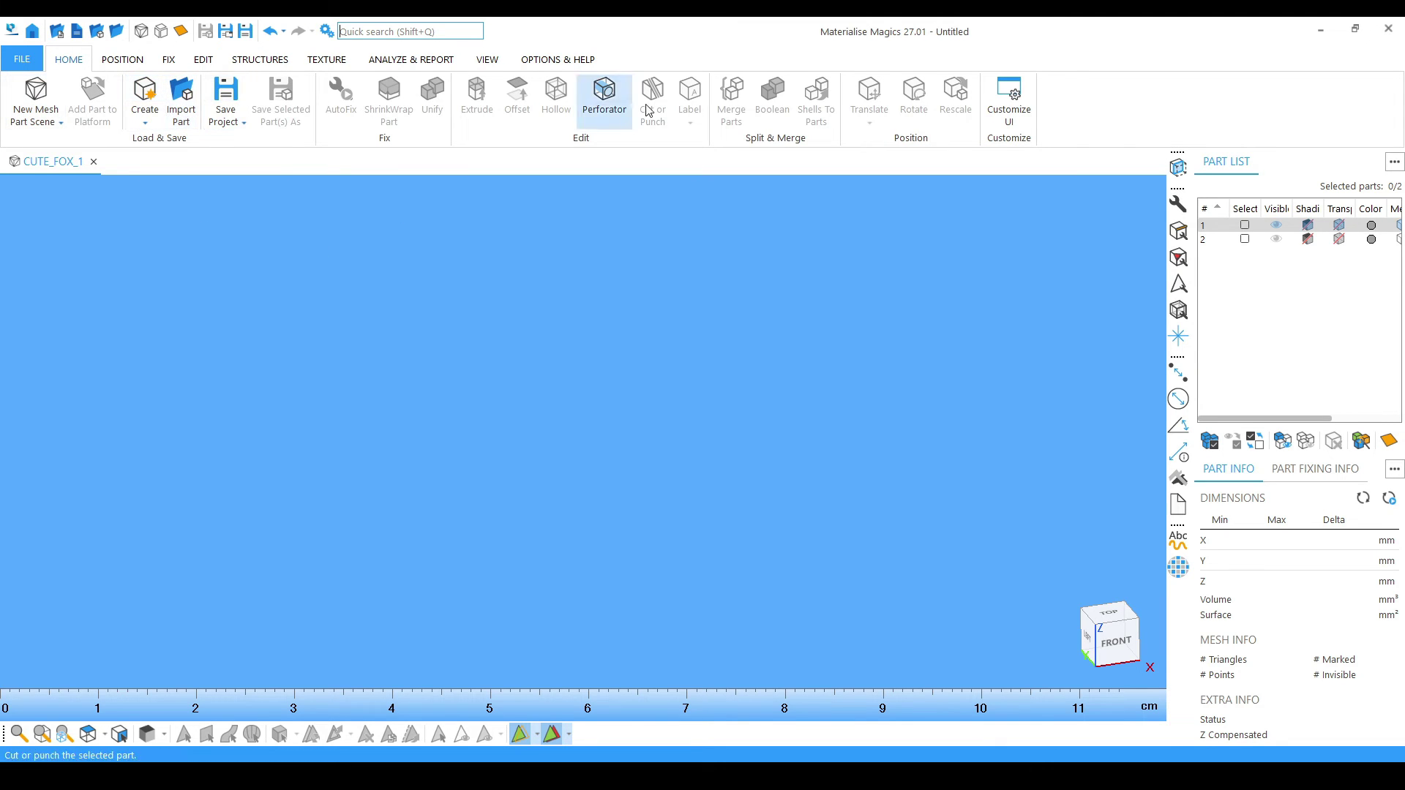
- Browse the POSITION, FIX, EDIT, STRUCTURES and TEXTURE ribbon tabs
click(139, 58)
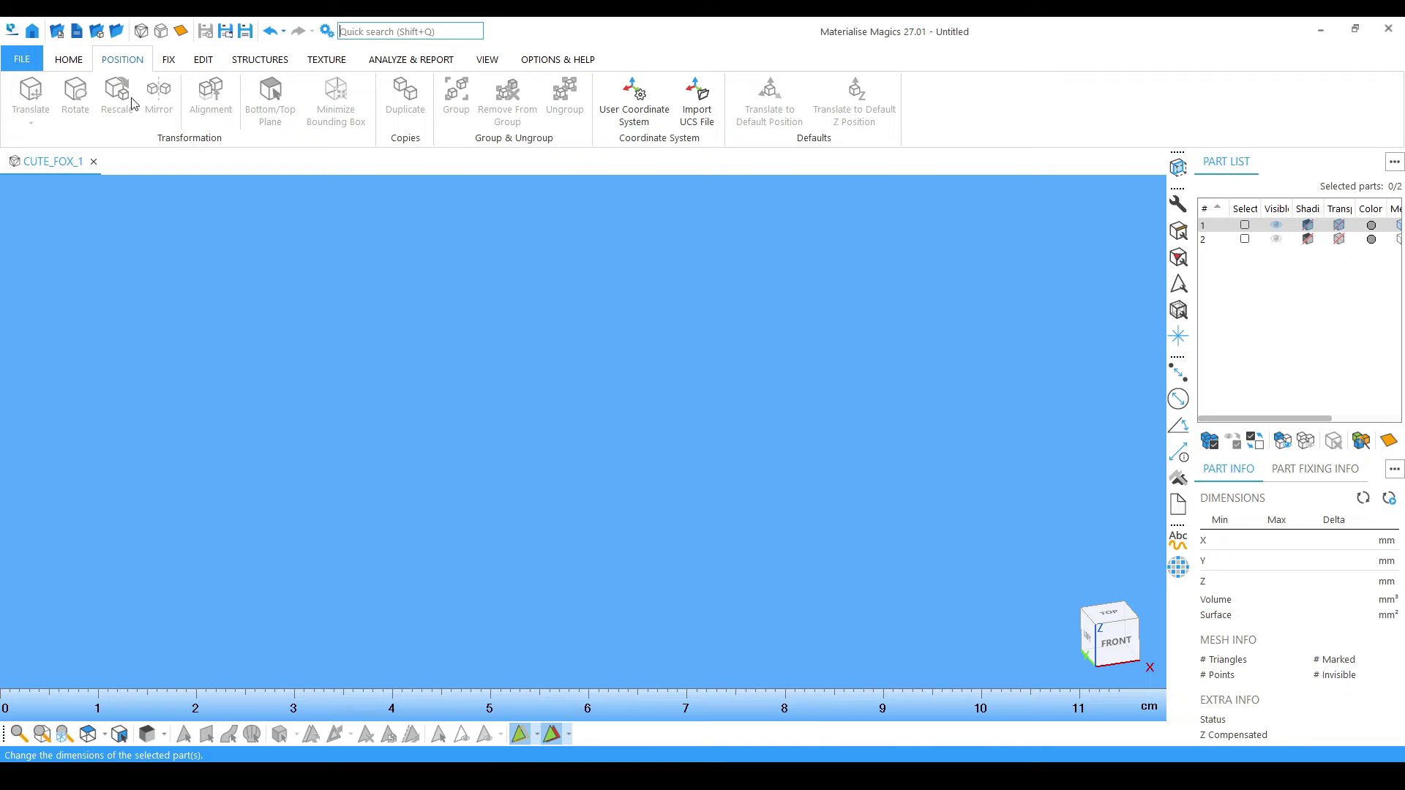
click(178, 64)
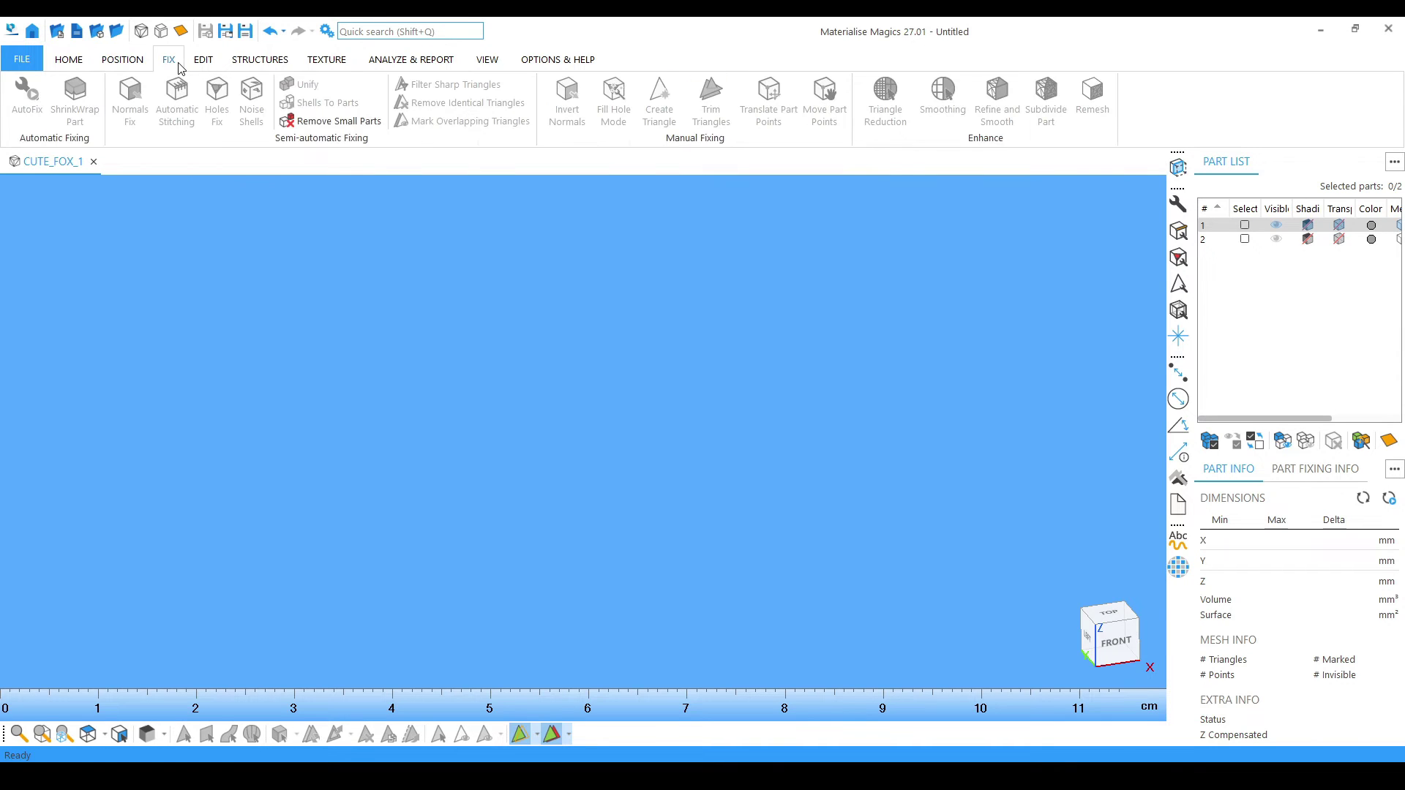
click(204, 62)
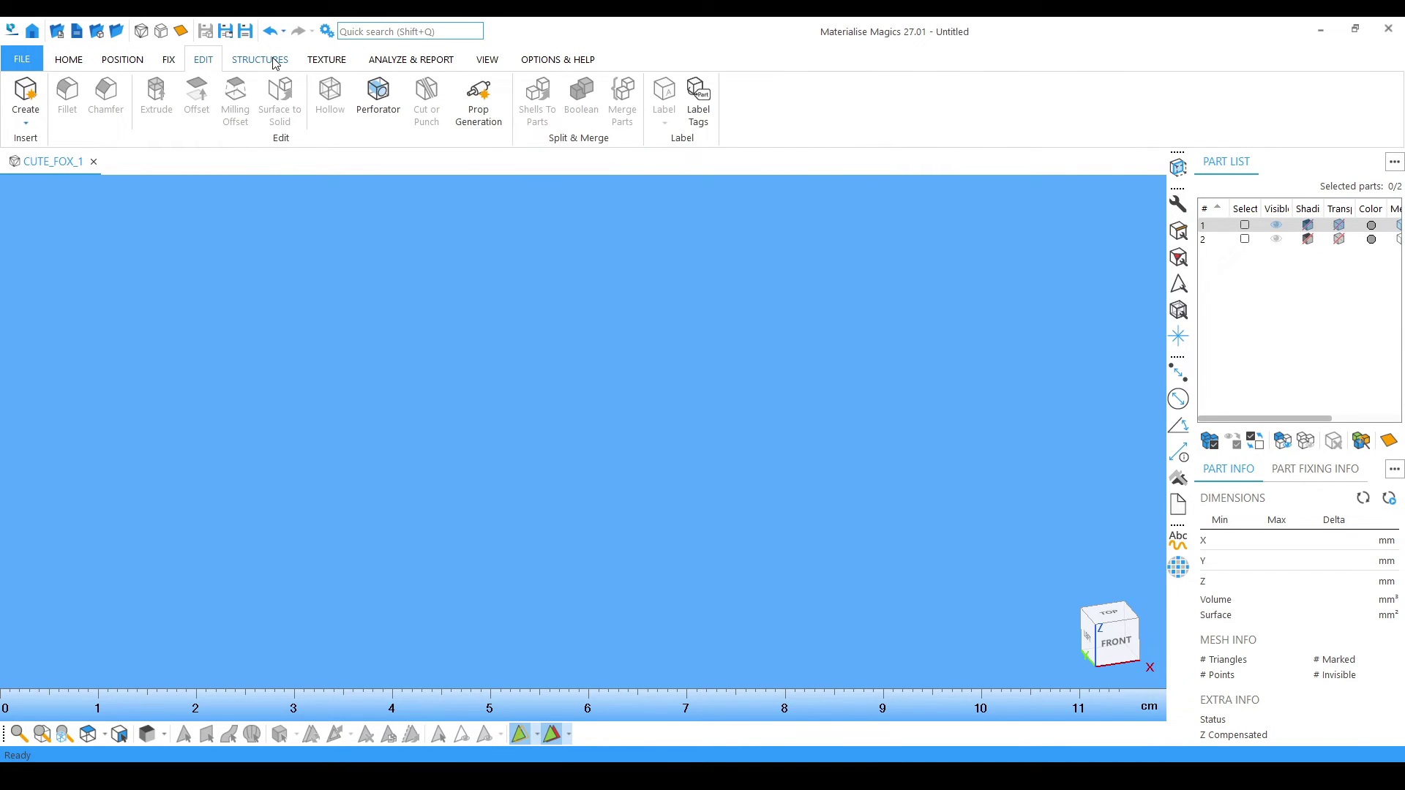
click(275, 62)
click(330, 61)
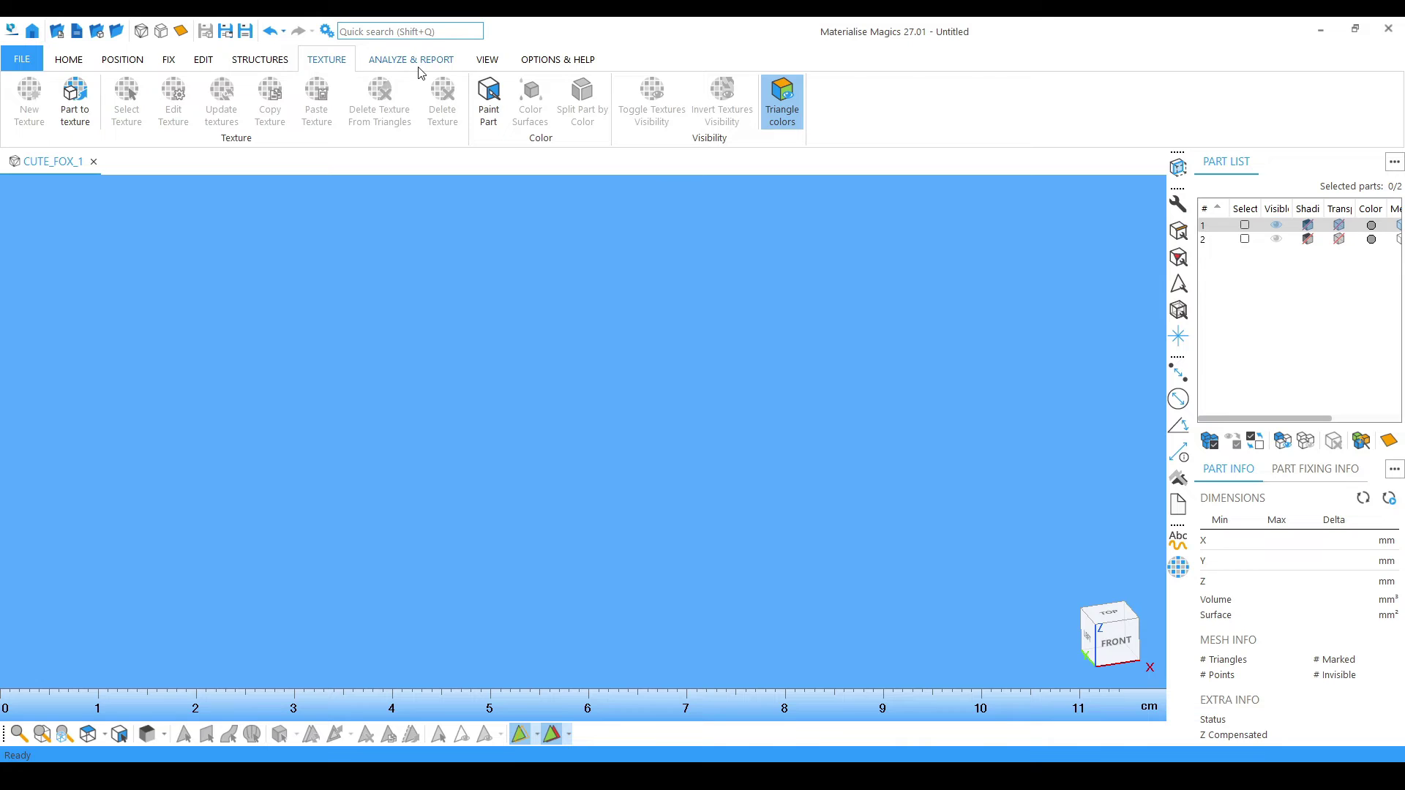
- Browse the ANALYZE & REPORT, VIEW and OPTIONS & HELP tabs, then return to HOME
click(415, 61)
click(489, 63)
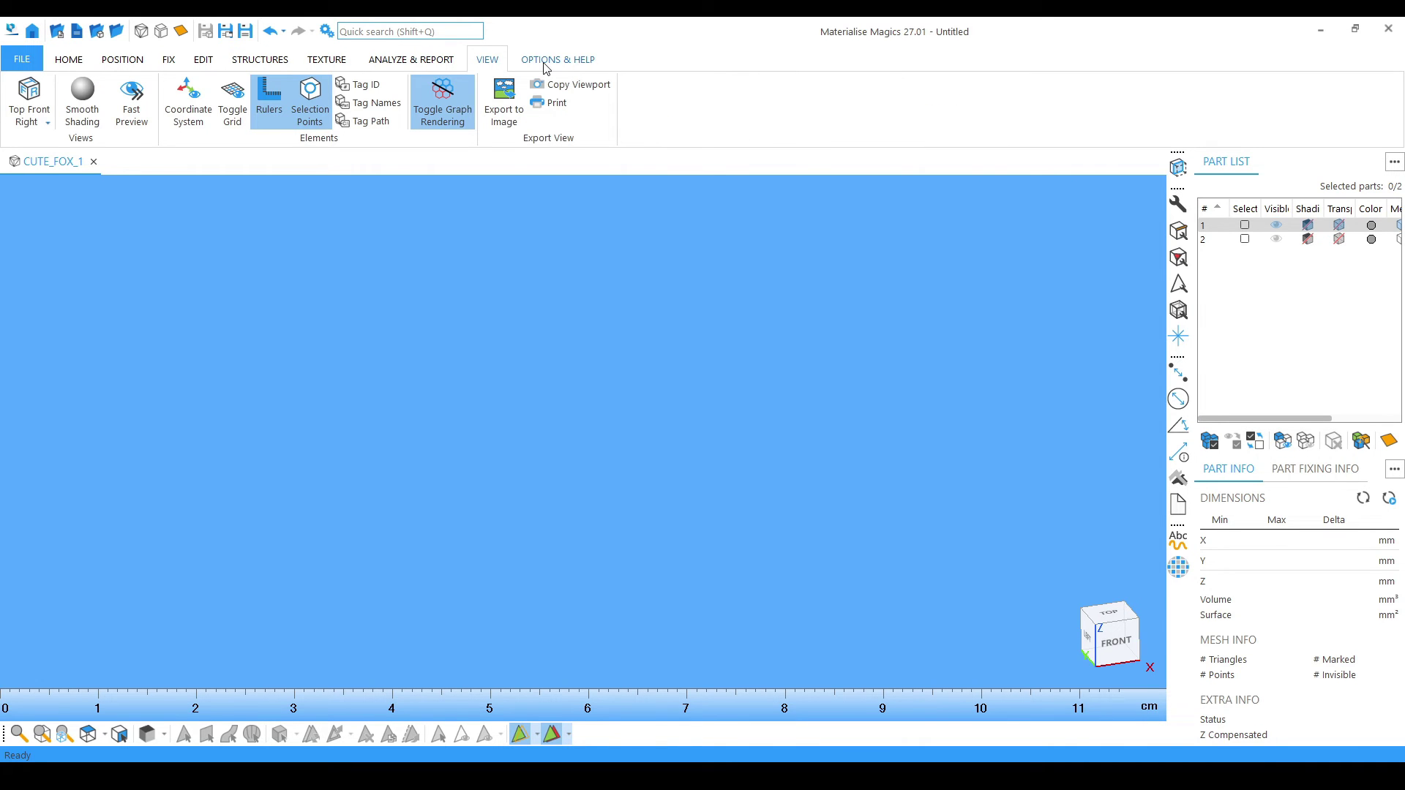
click(589, 65)
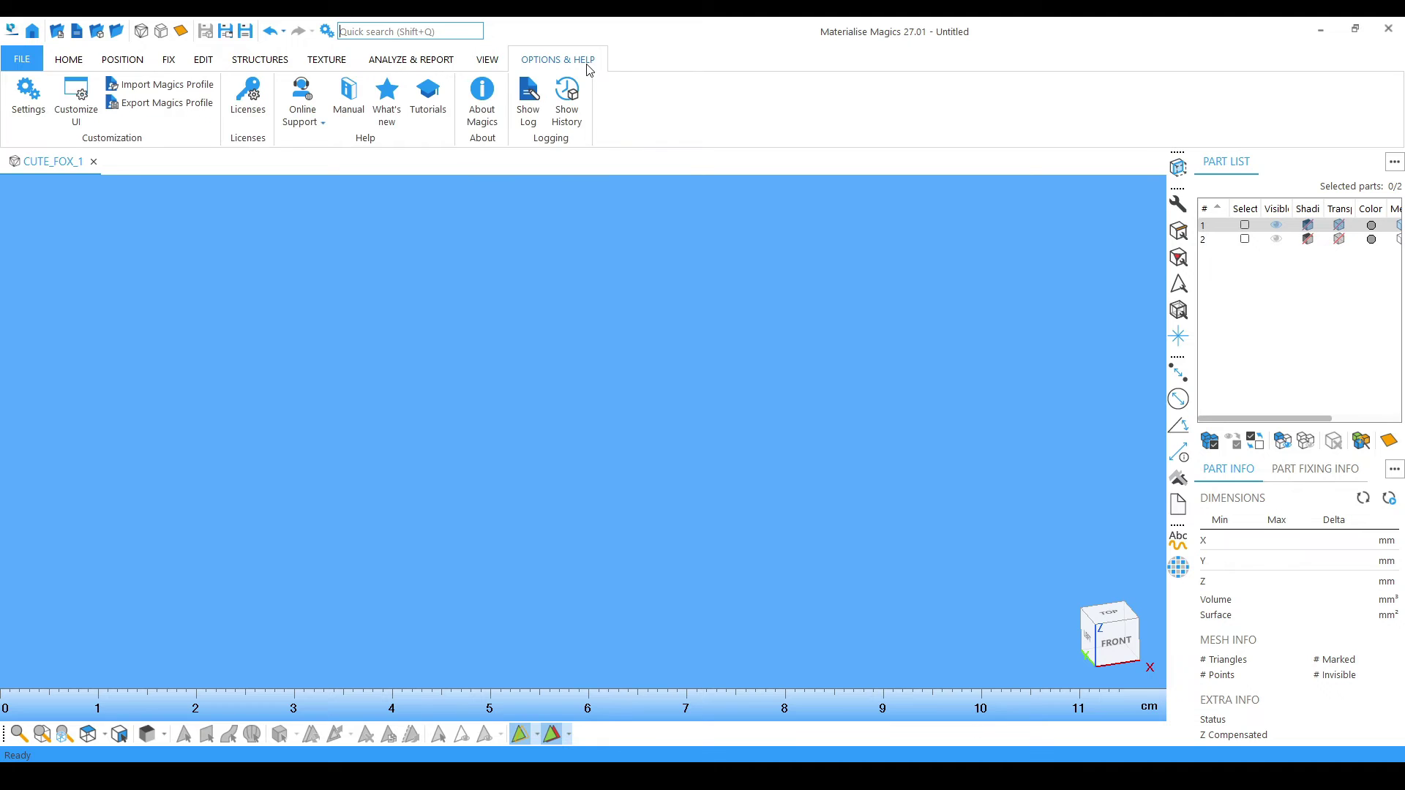
click(64, 64)
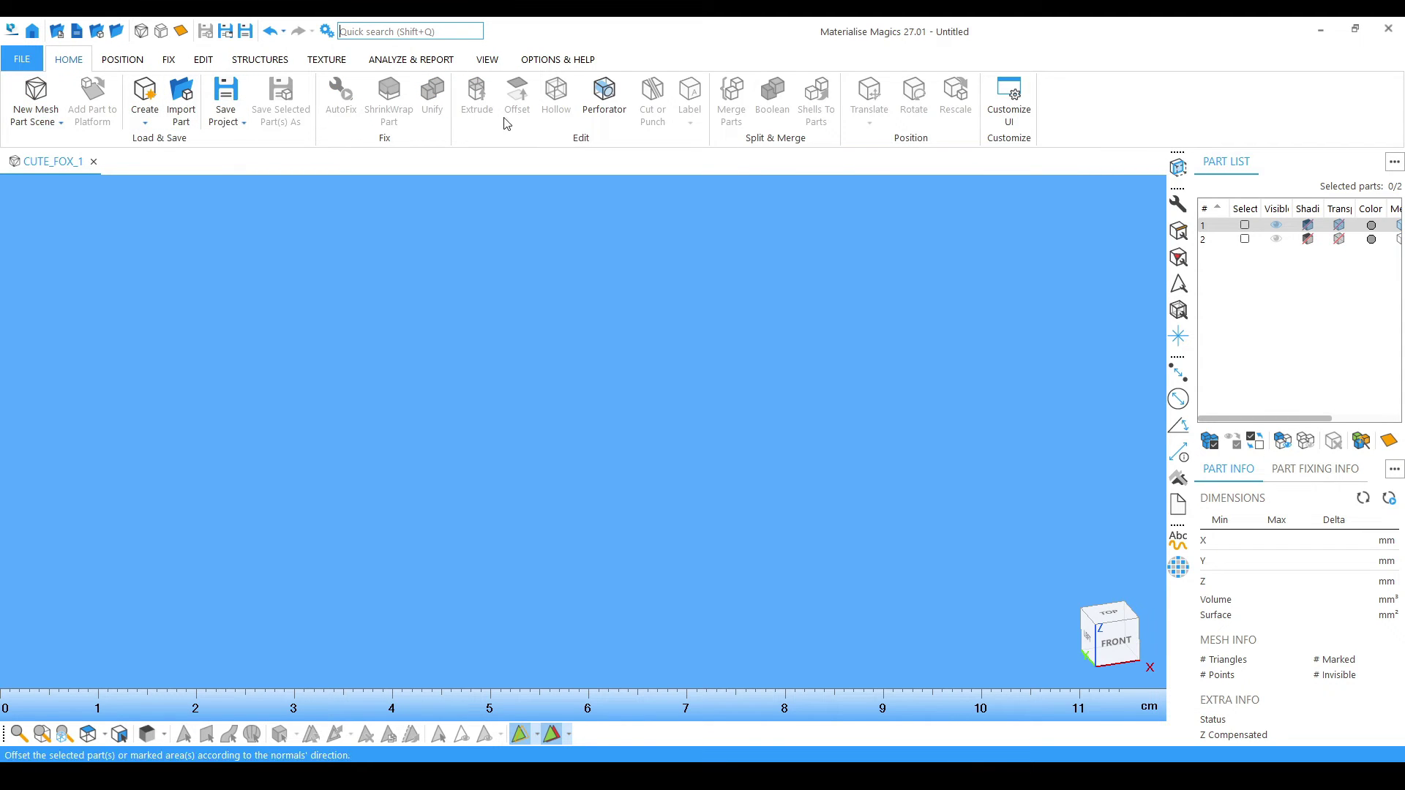
click(578, 111)
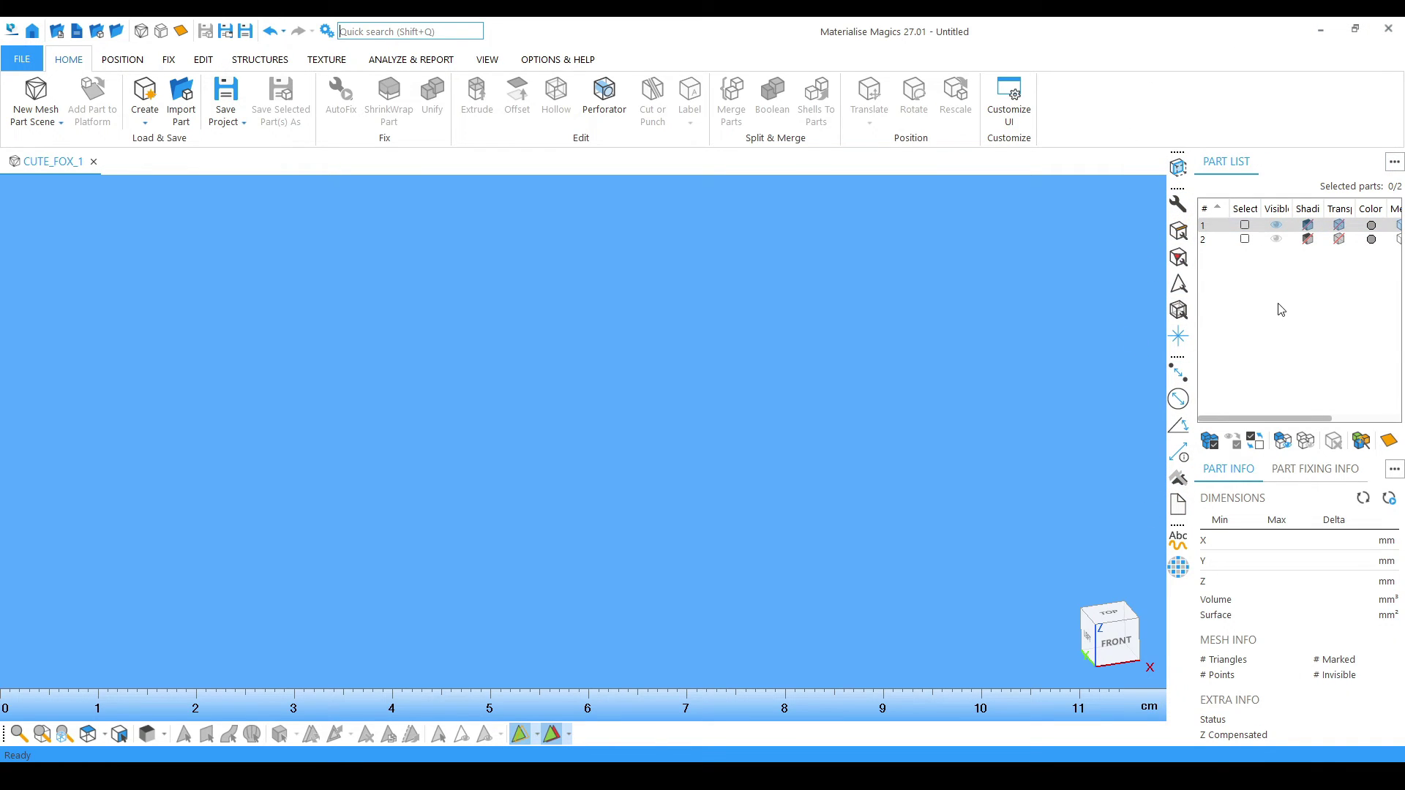
- Show and select both foxes, then hide damaged part 1 so only the repaired fox remains
click(1277, 225)
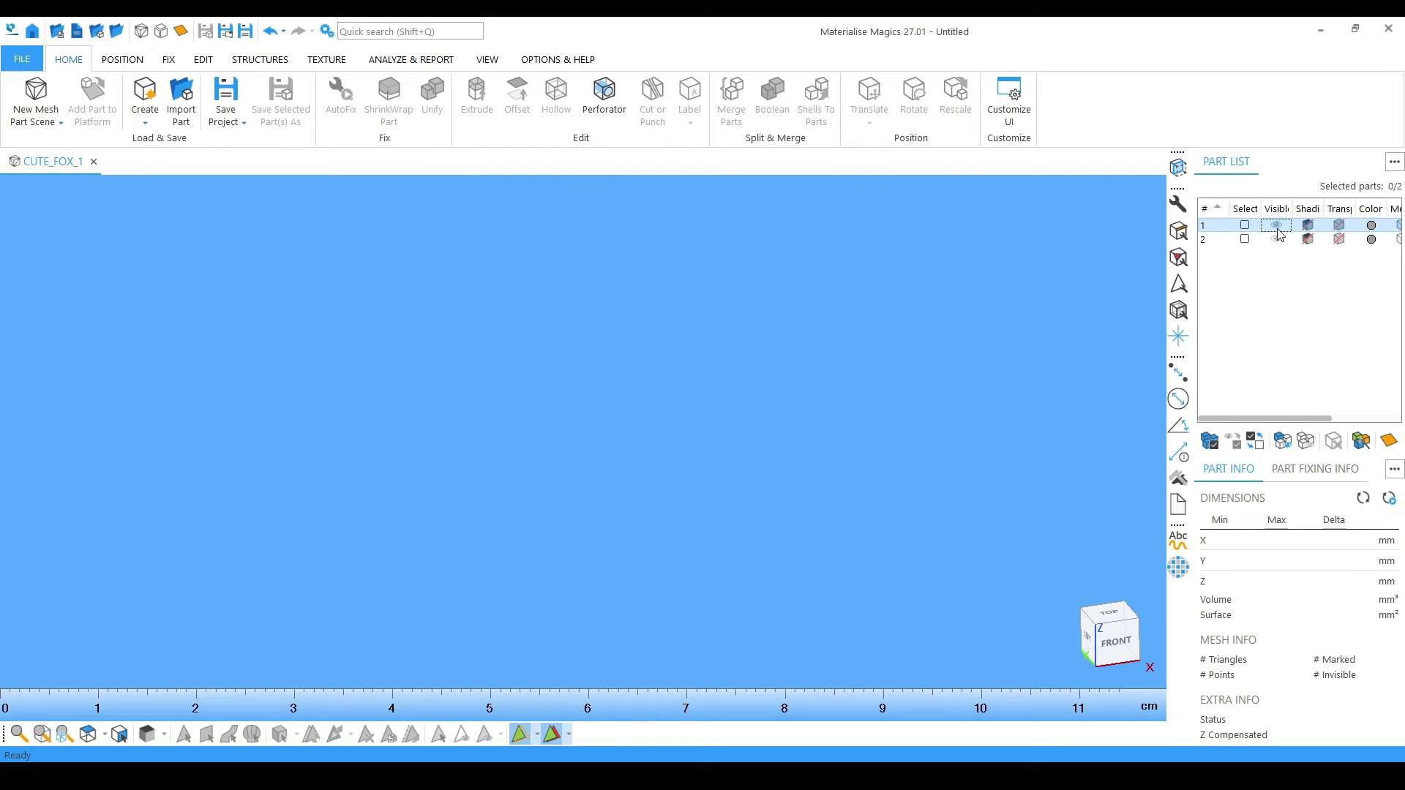
click(1276, 239)
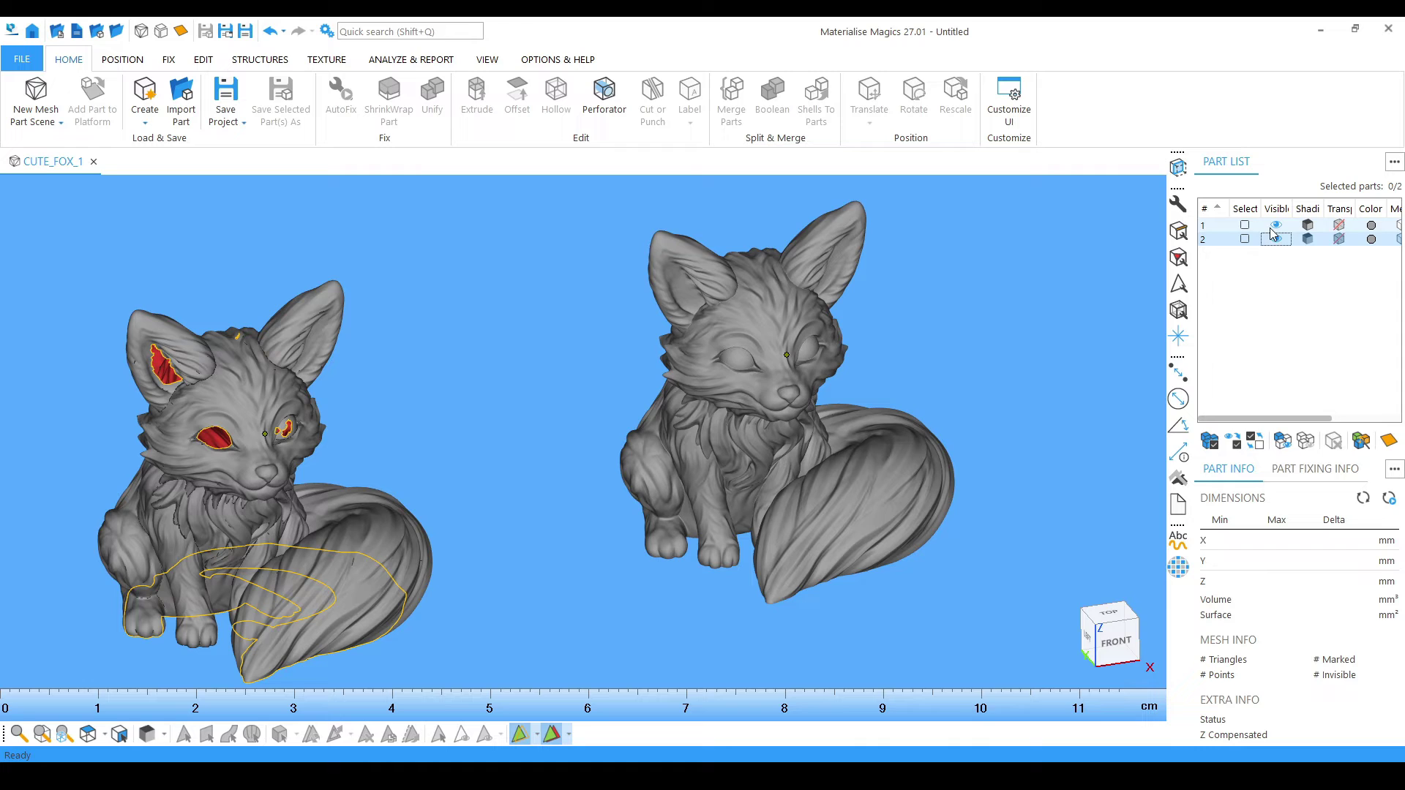
click(800, 346)
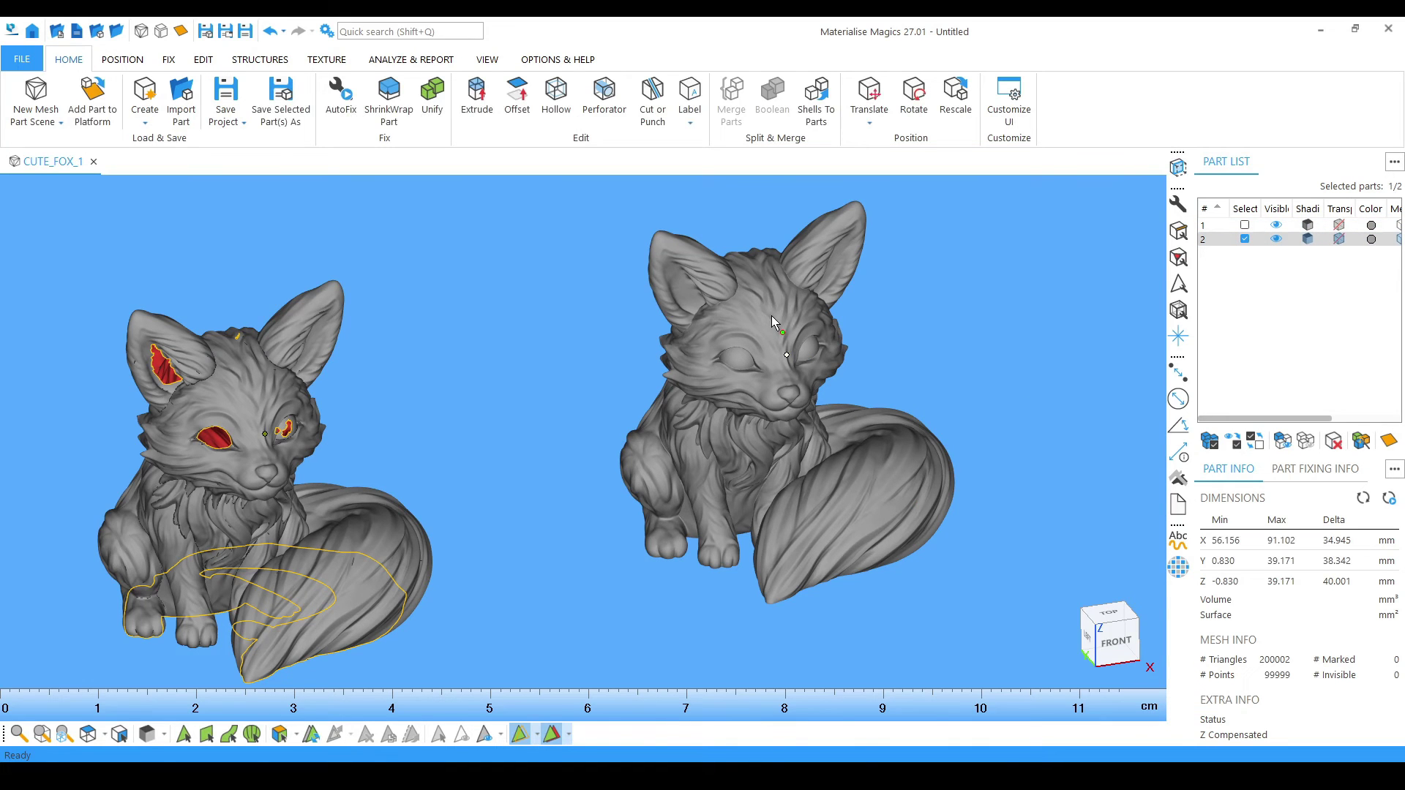
click(1245, 227)
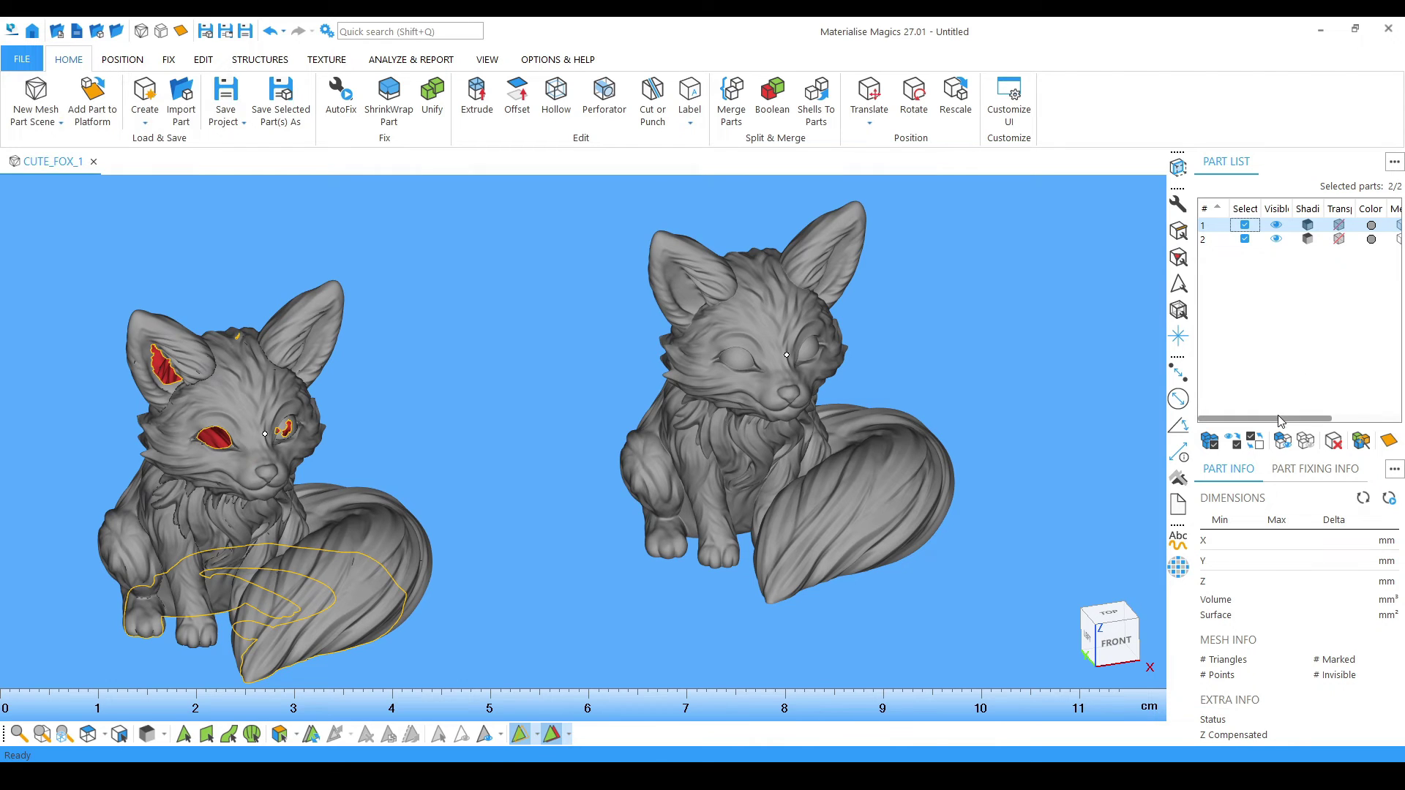
drag(1281, 421, 1326, 420)
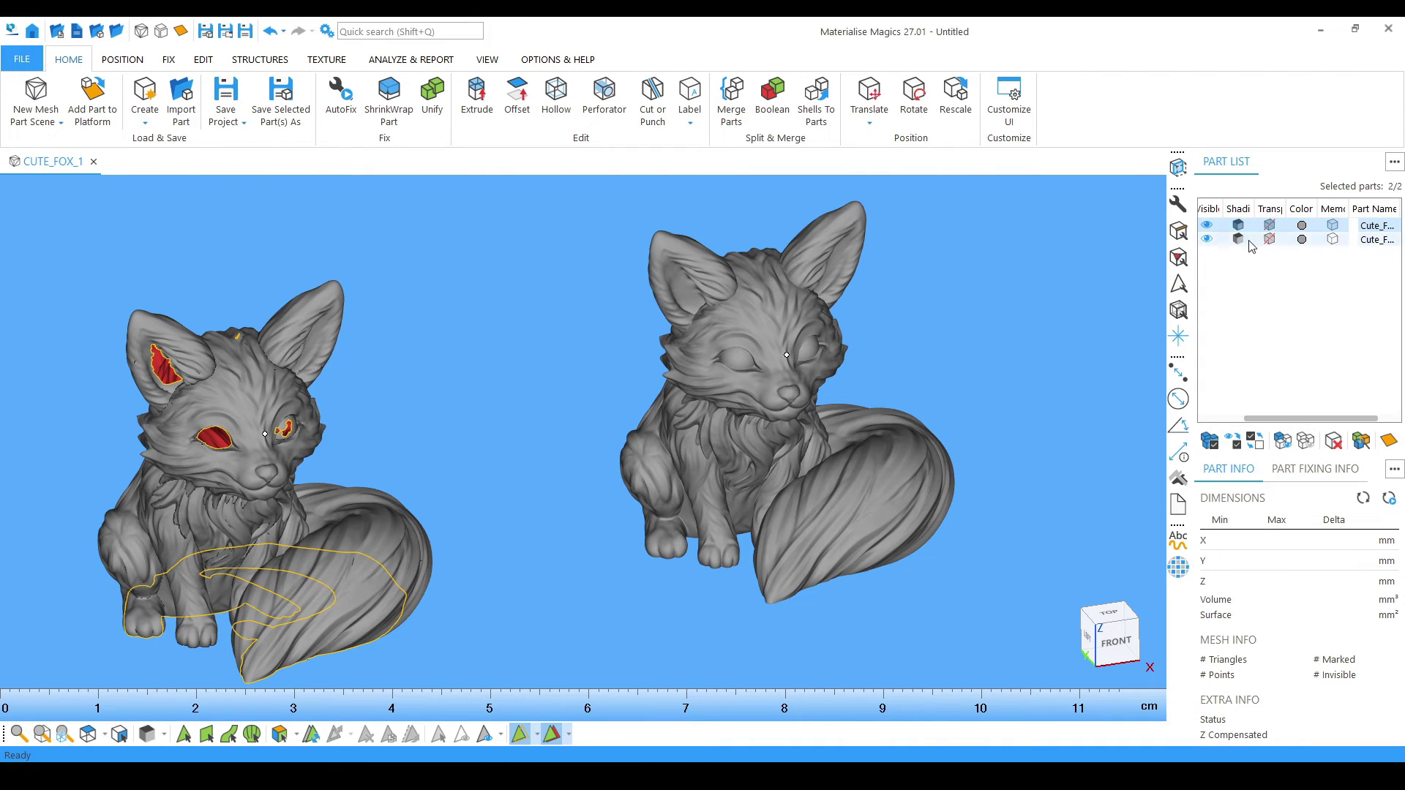
click(1208, 229)
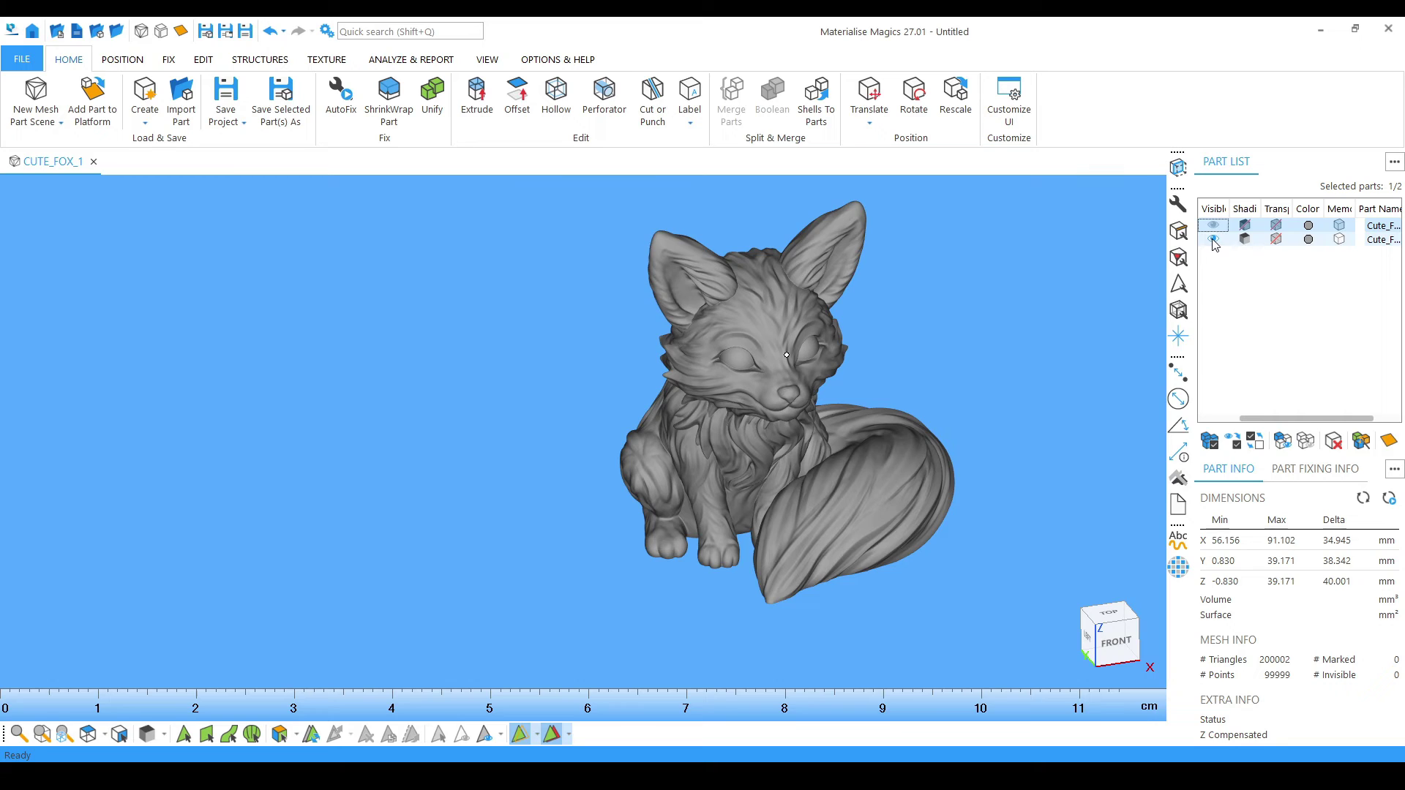
click(1368, 226)
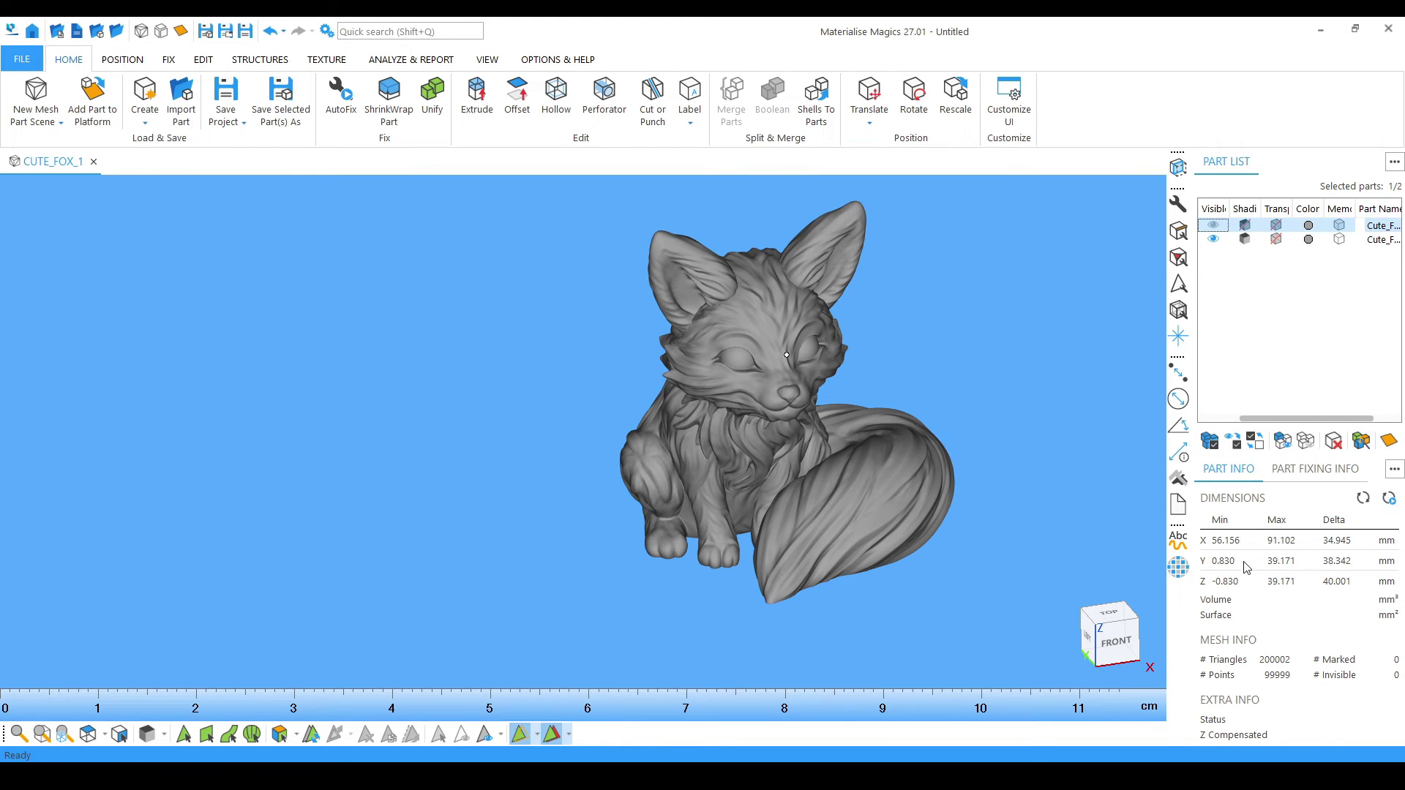
click(915, 359)
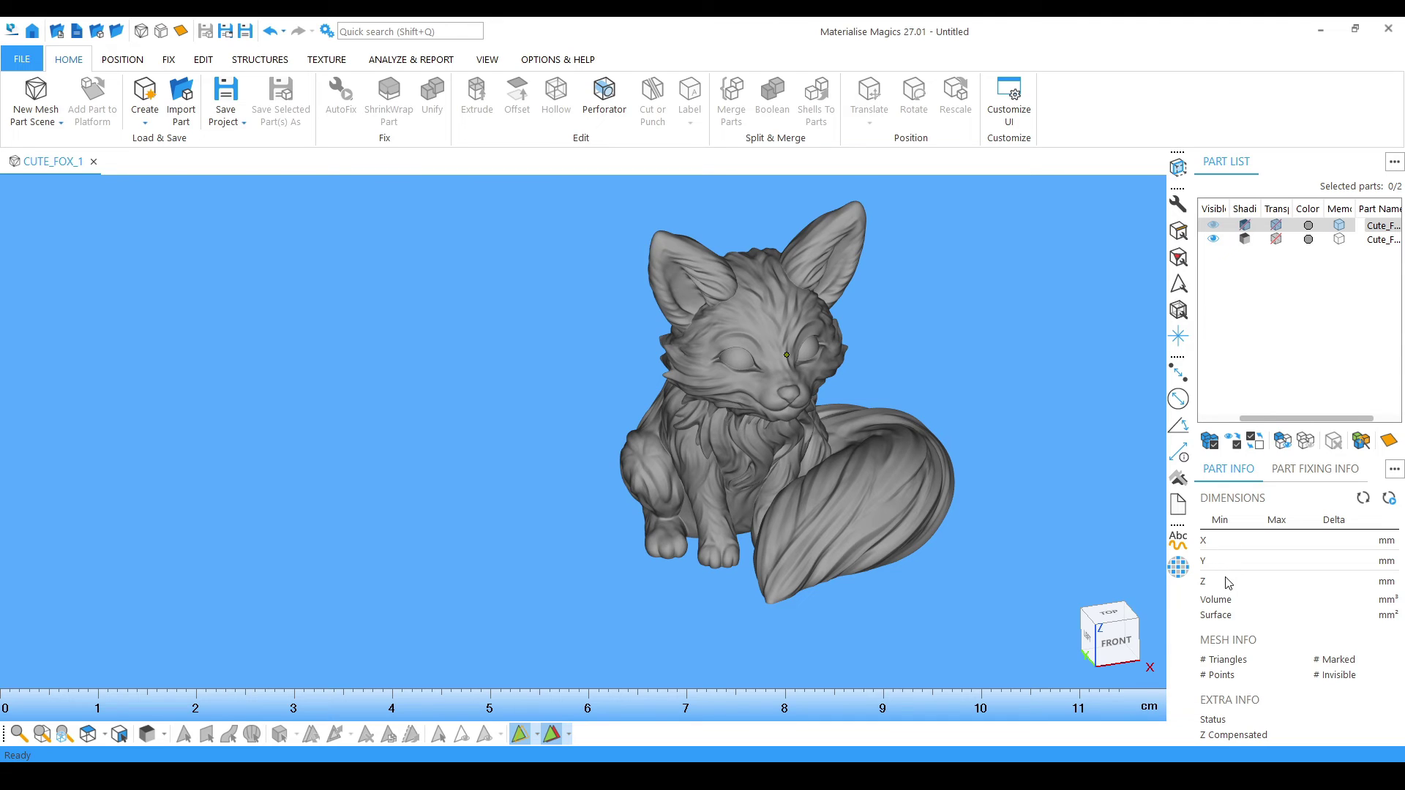
click(729, 419)
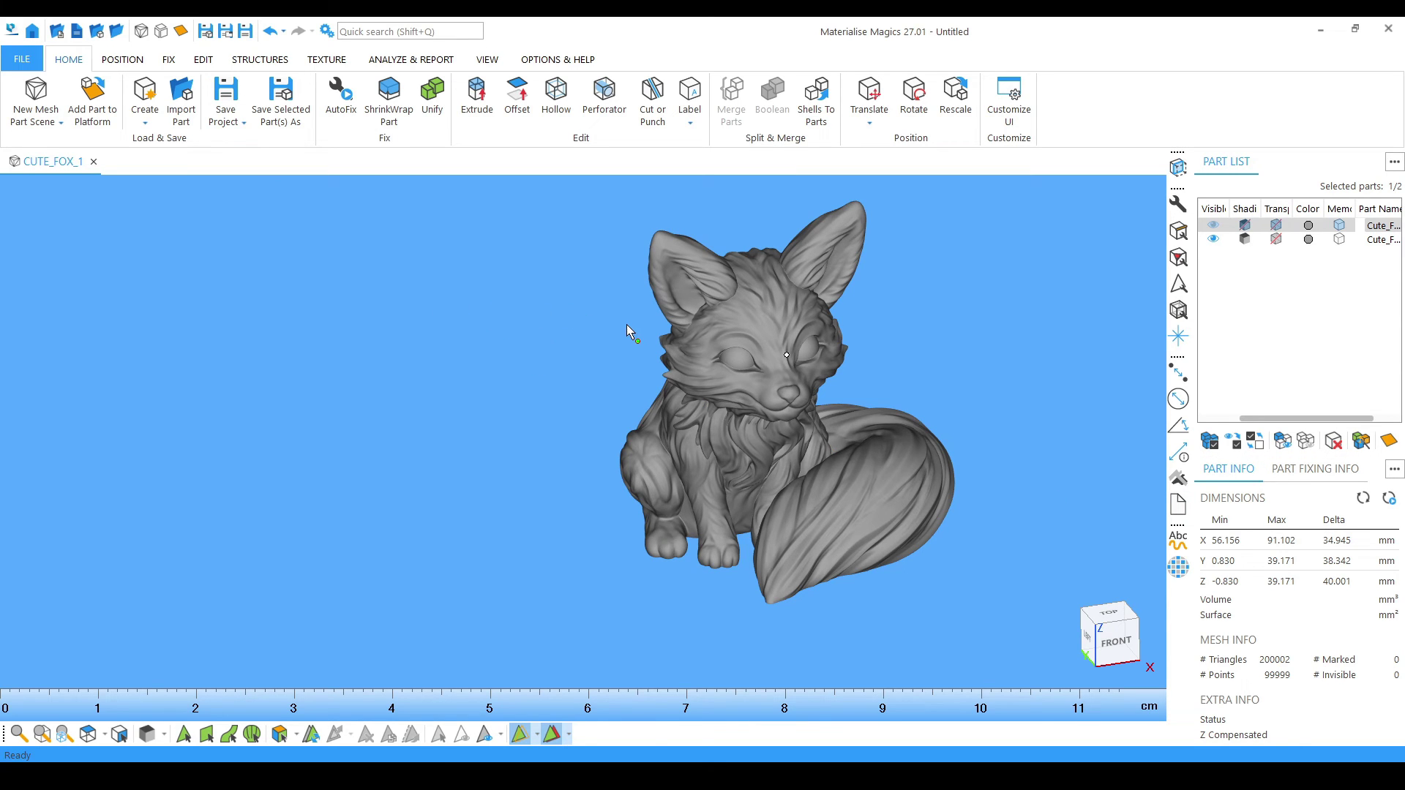
- From the Part List sidebar, return to the viewport and rotate the repaired fox
click(1179, 169)
click(904, 330)
right_drag(978, 225, 900, 251)
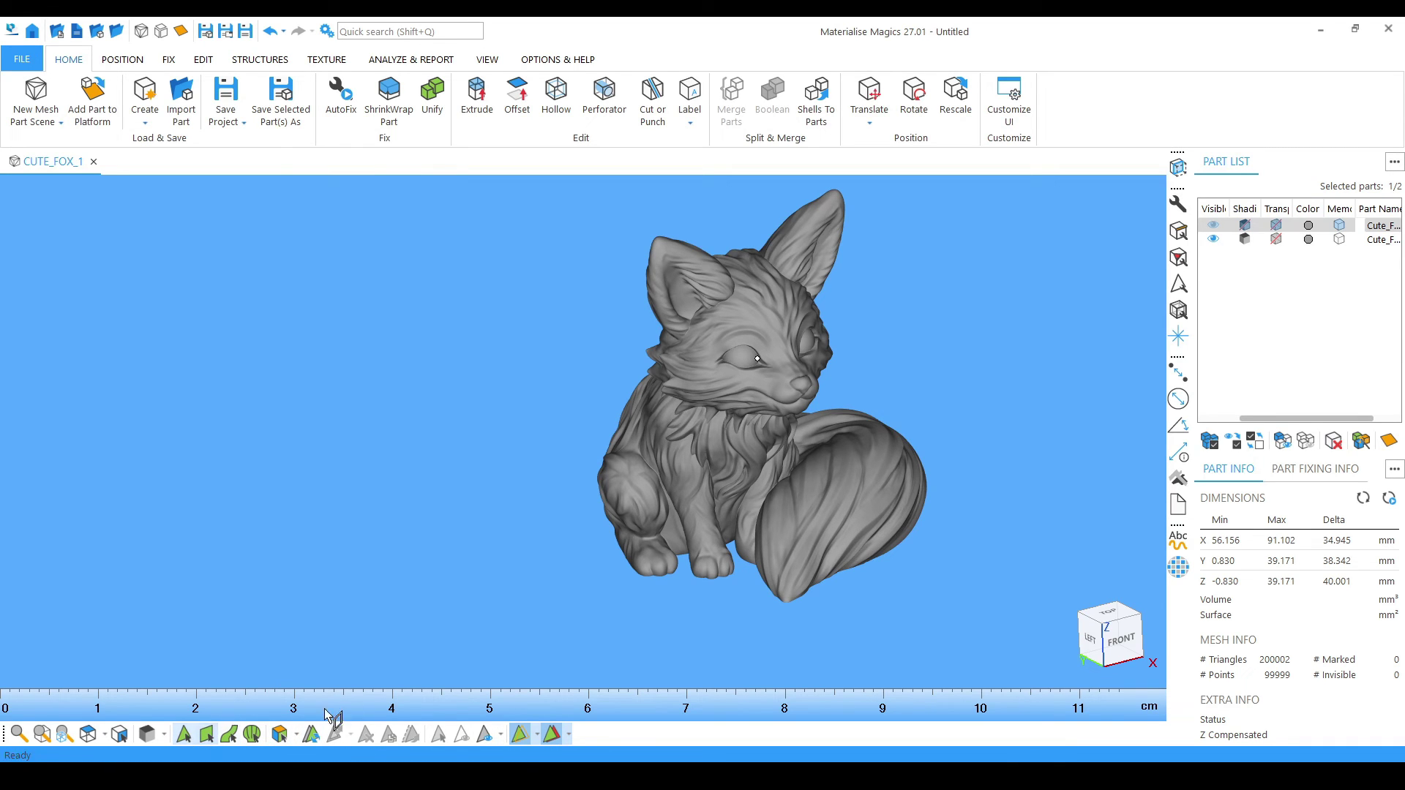
- Mark Surface across the fox's cheek and neck (11,804 triangles), then pan and tilt the view
click(206, 734)
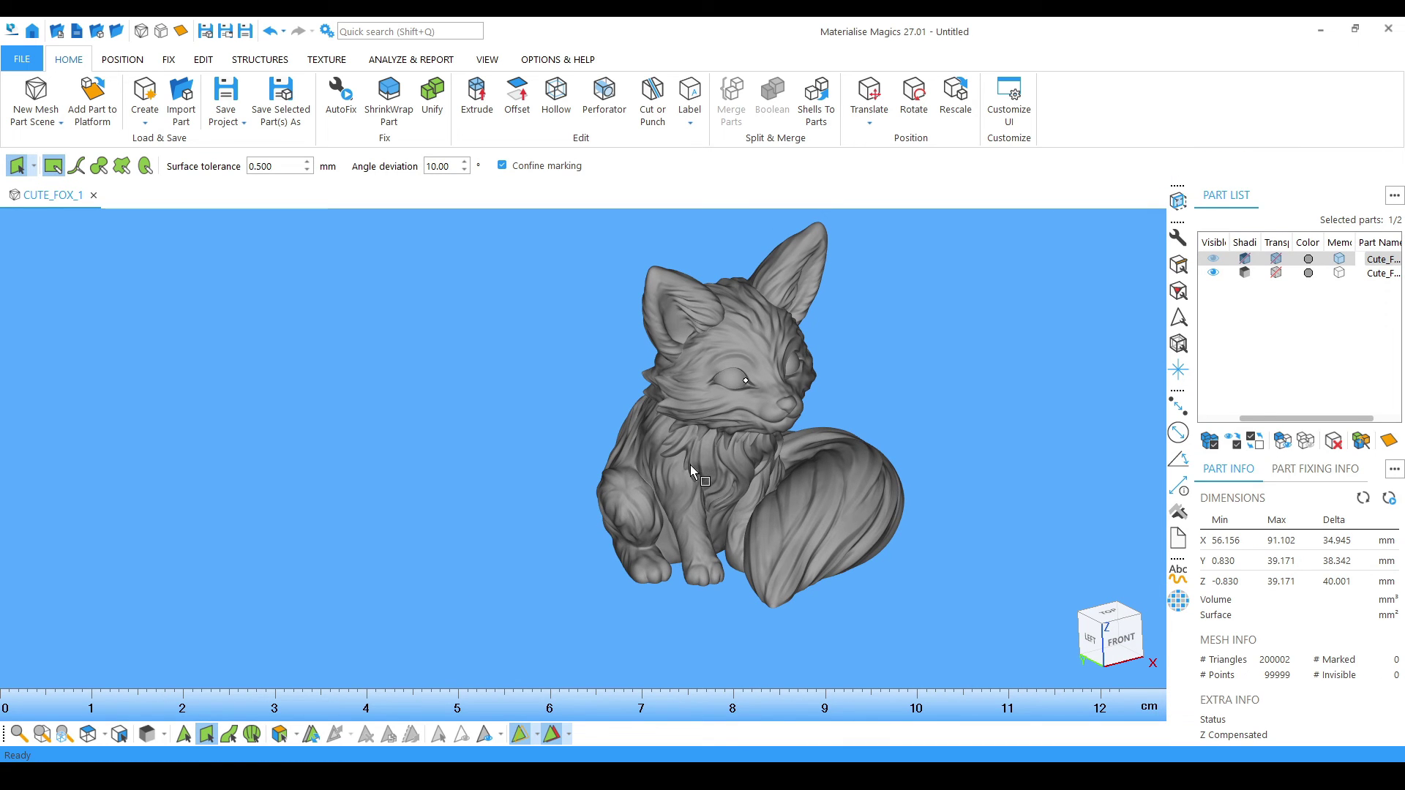
click(677, 416)
click(691, 406)
click(670, 439)
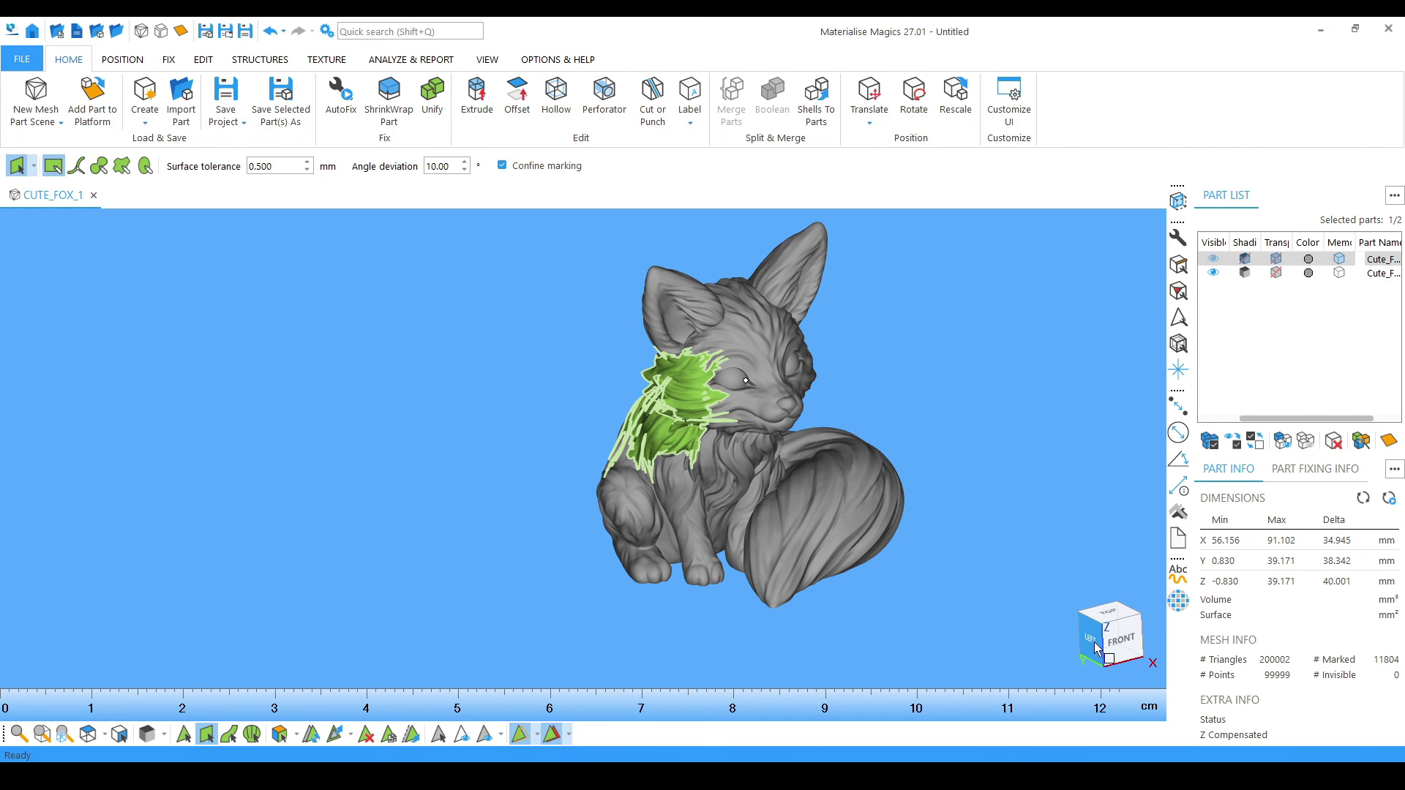
middle_drag(761, 546, 557, 549)
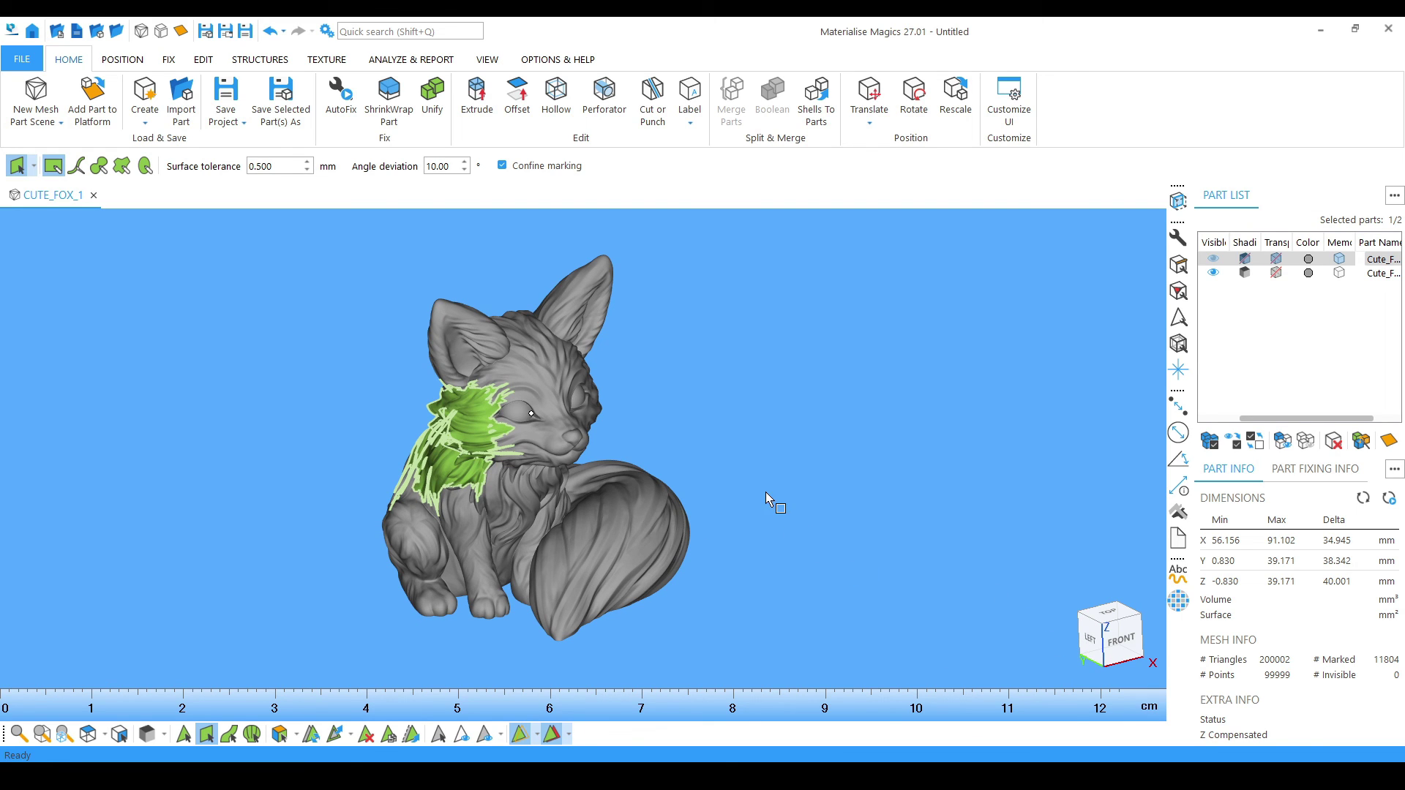
right_drag(766, 492, 617, 458)
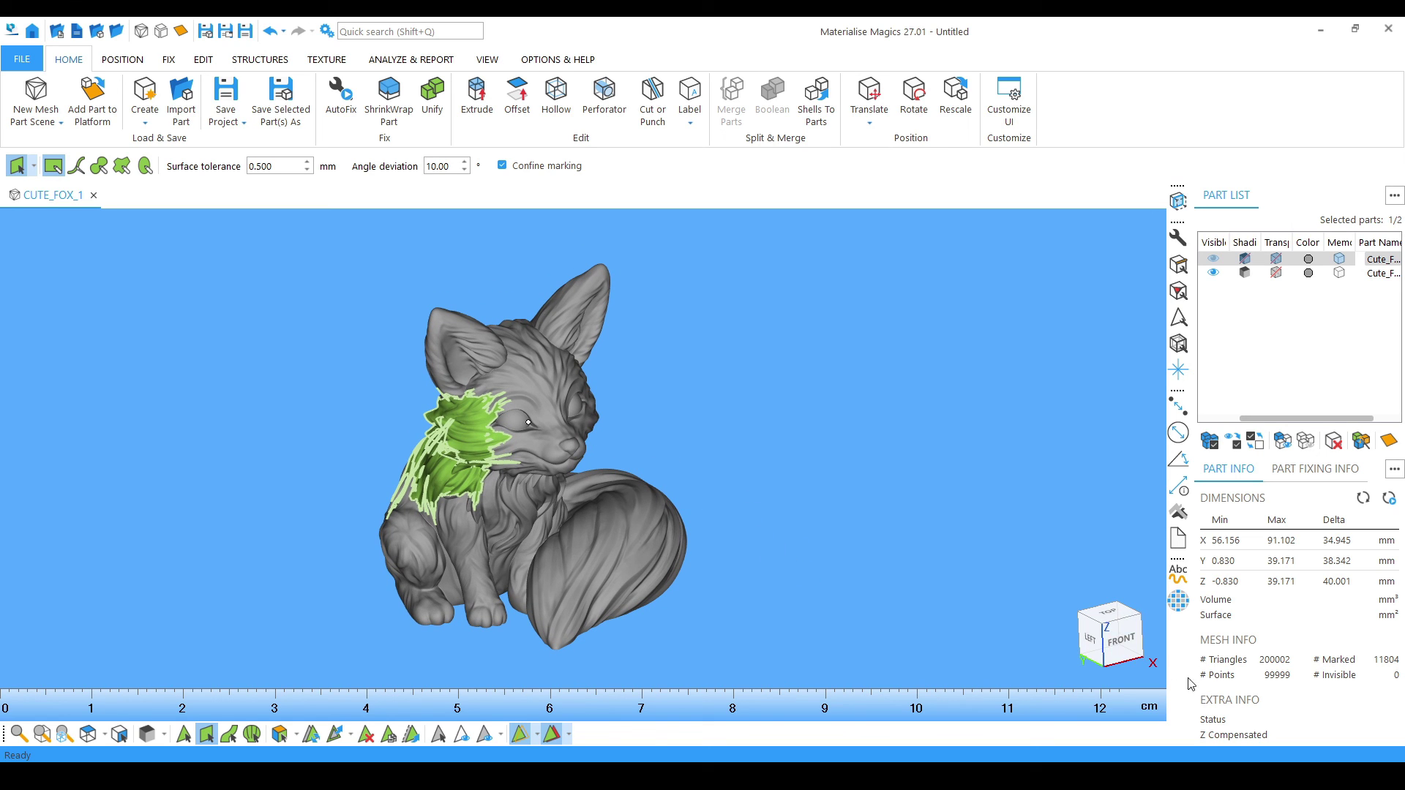
- Snap to the view cube's FRONT face and unmark the fox's green surface
click(1133, 647)
scroll(543, 447, down, 3)
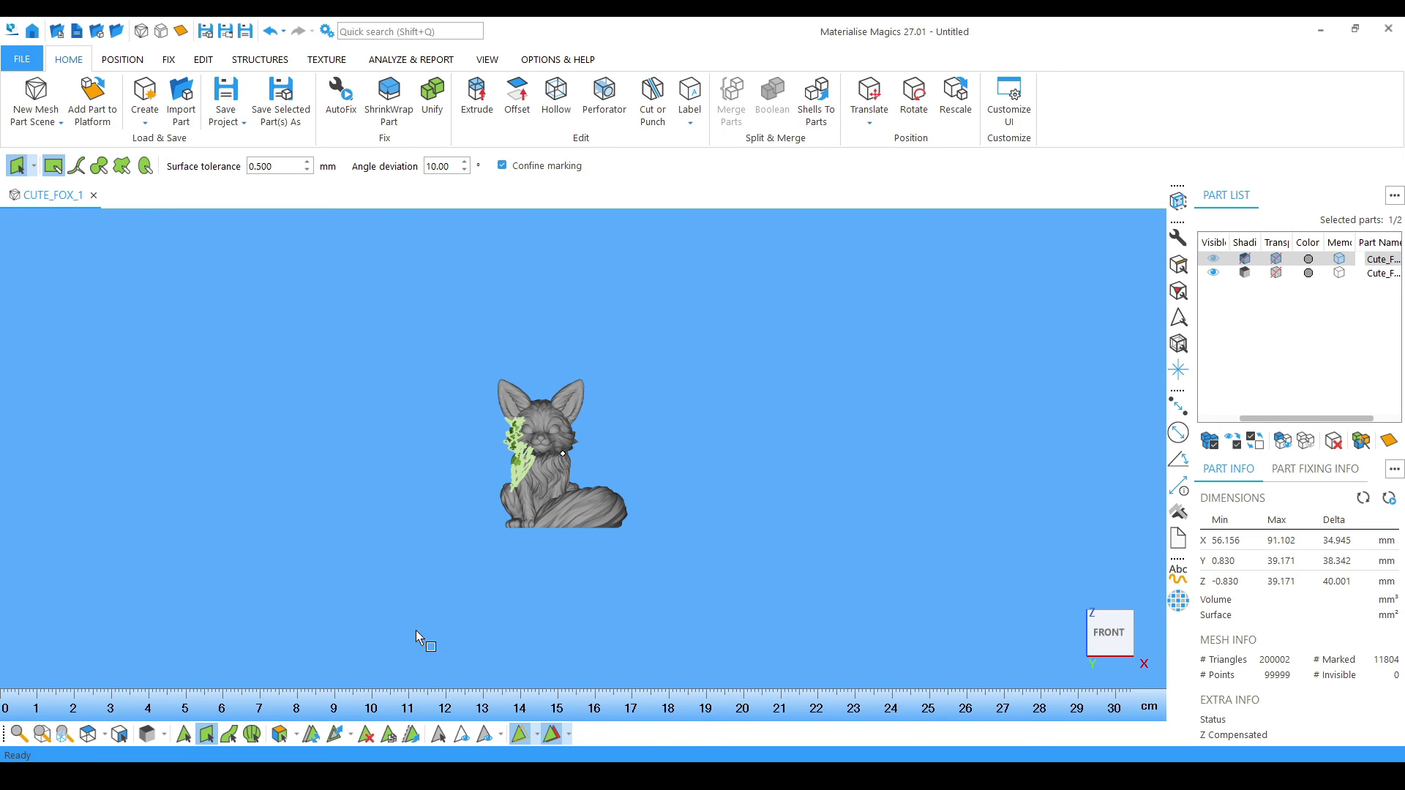
click(439, 734)
scroll(549, 409, up, 2)
scroll(549, 408, up, 3)
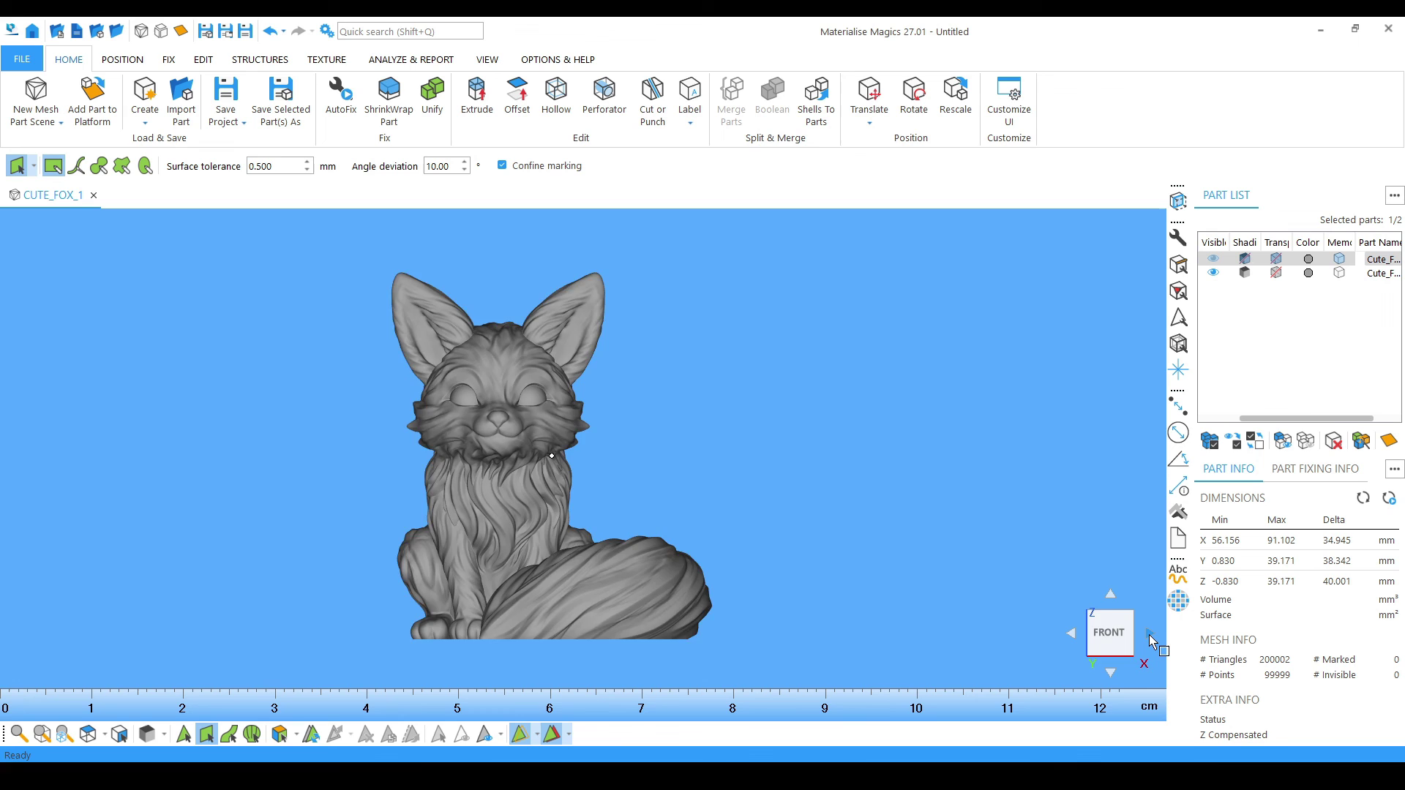
- View the fox from RIGHT and TOP, then tumble to an angled three-quarter view
click(1150, 634)
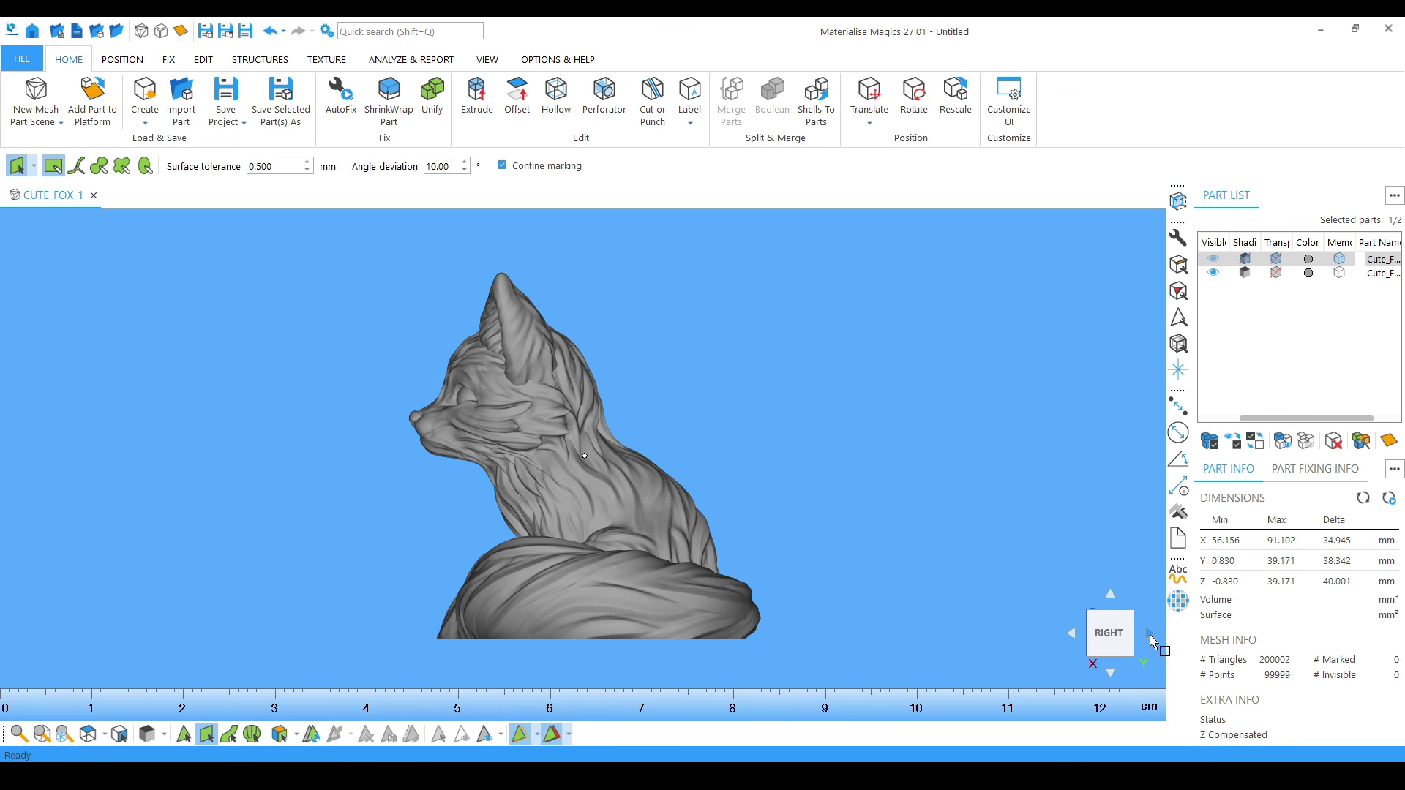
click(1111, 594)
click(1110, 638)
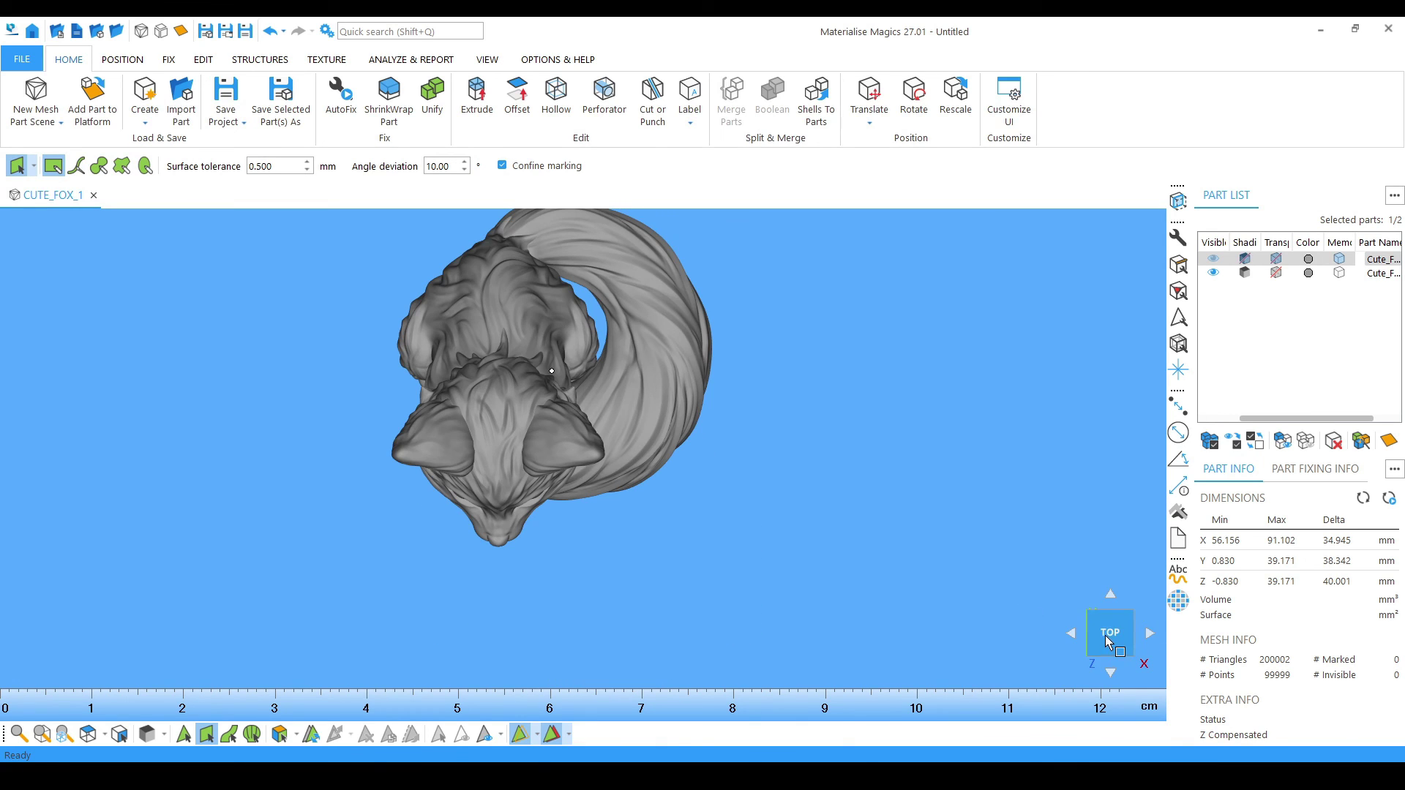
right_drag(530, 401, 593, 358)
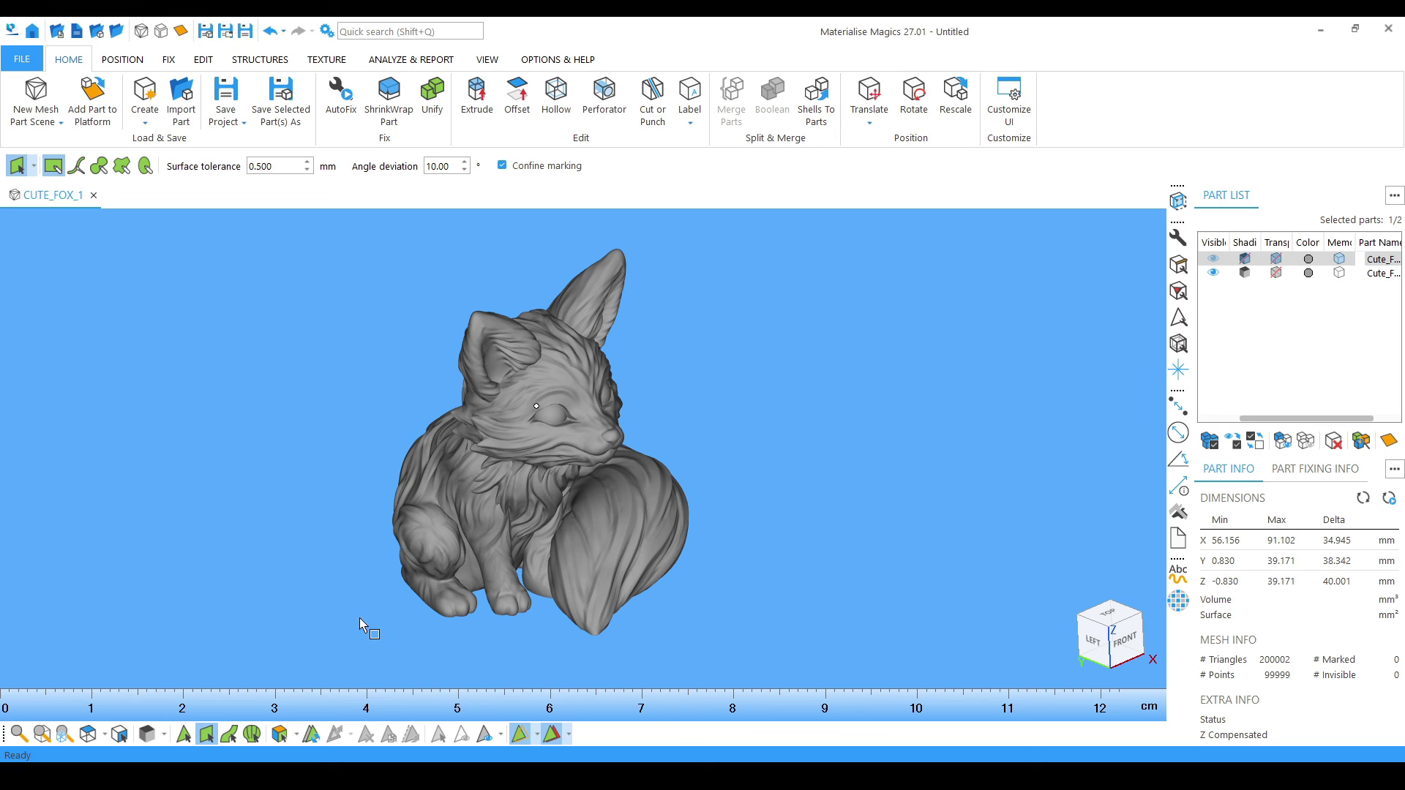